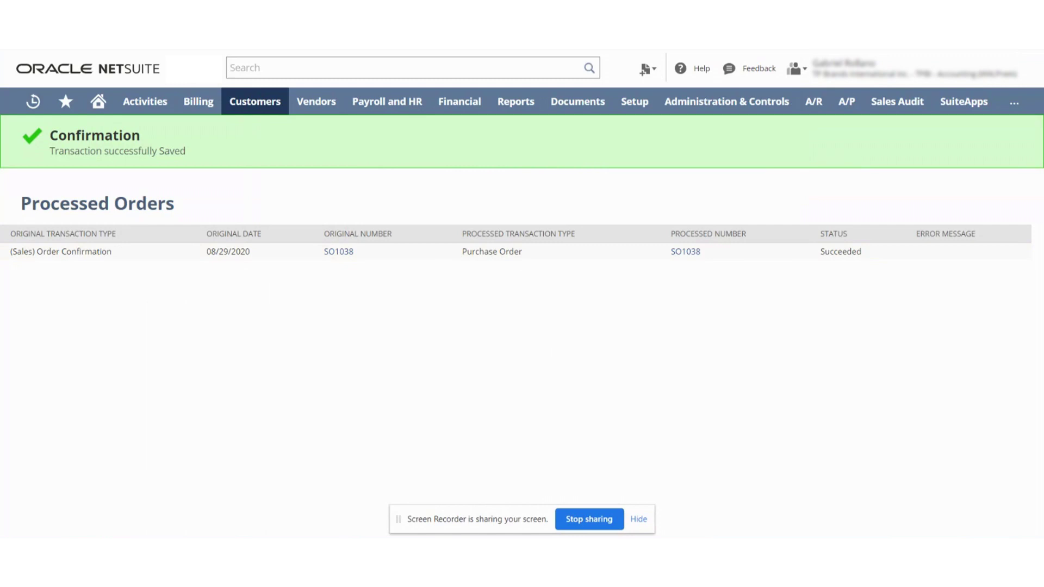
Open SO1038 from the Processed Orders results to view its Pending Fulfillment order confirmation
{"action": "left_click", "coordinate": [639, 519]}
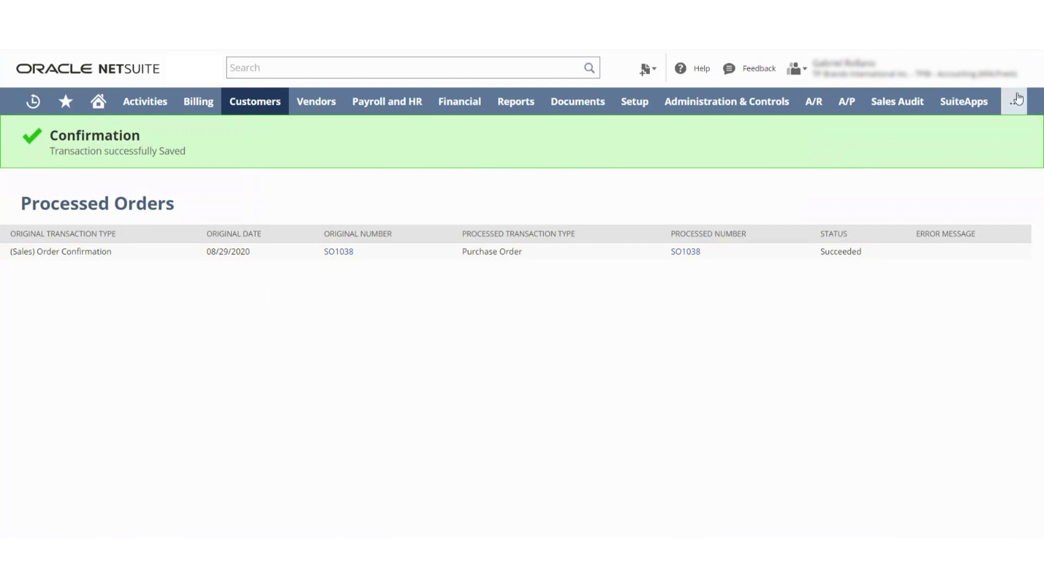
{"action": "mouse_move", "coordinate": [1002, 80]}
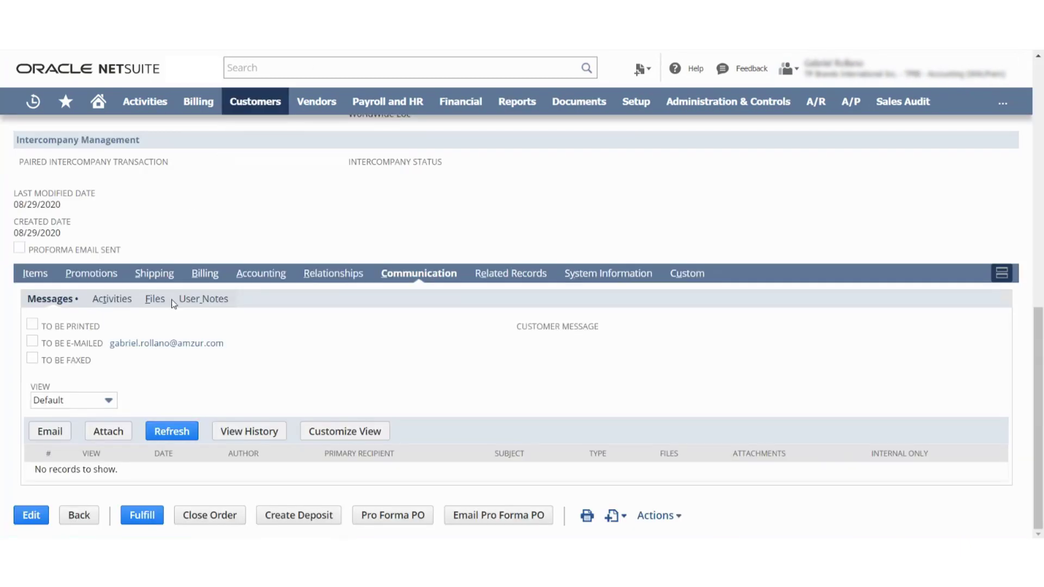
{"action": "scroll", "coordinate": [168, 303], "scroll_direction": "up", "scroll_amount": 10}
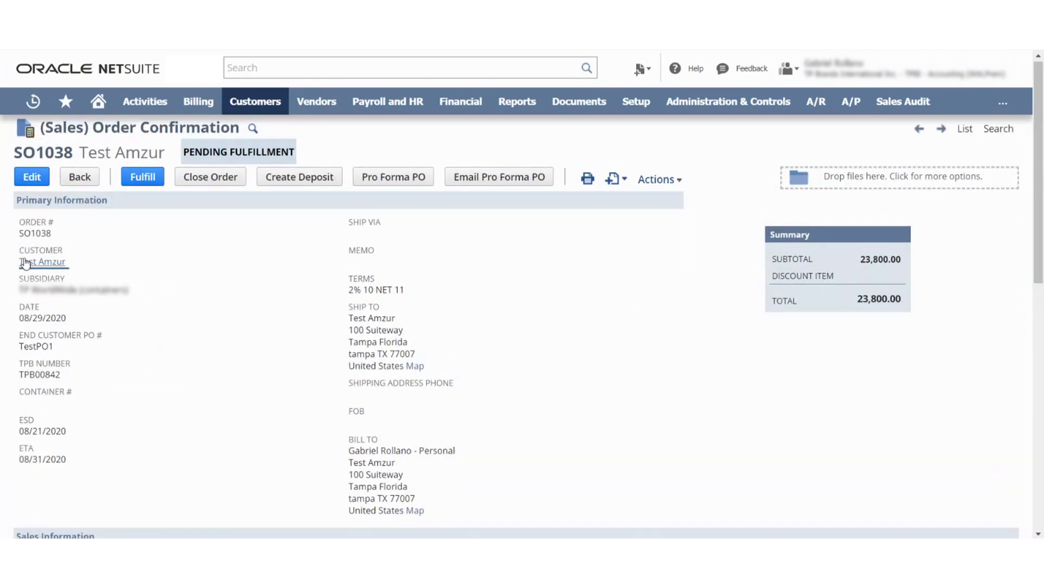
Review the SO1038 confirmation's items, then open its paired Purchase Order SO1038
{"action": "scroll", "coordinate": [158, 286], "scroll_direction": "down", "scroll_amount": 4}
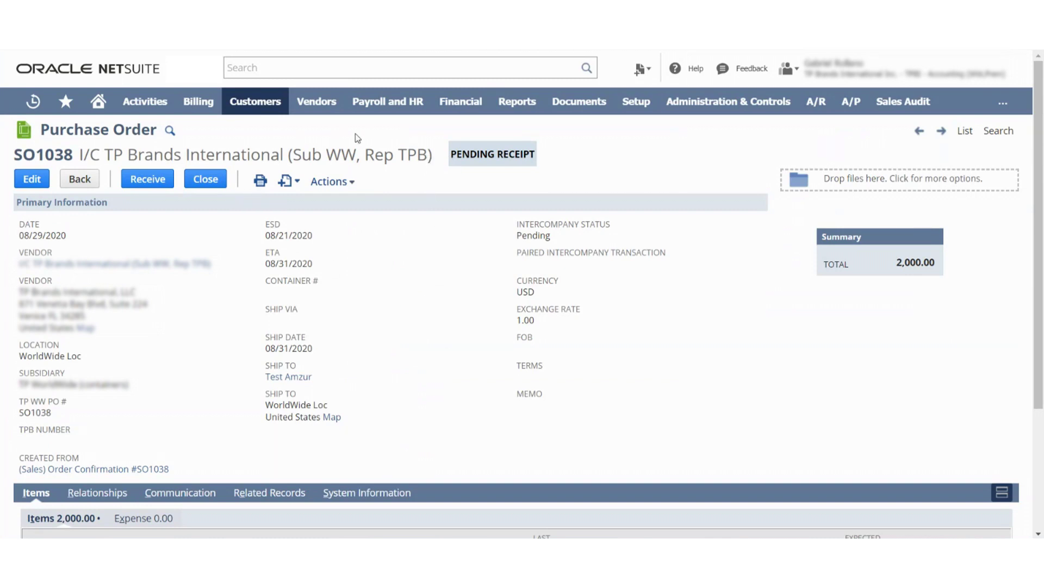
{"action": "scroll", "coordinate": [410, 196], "scroll_direction": "down", "scroll_amount": 3}
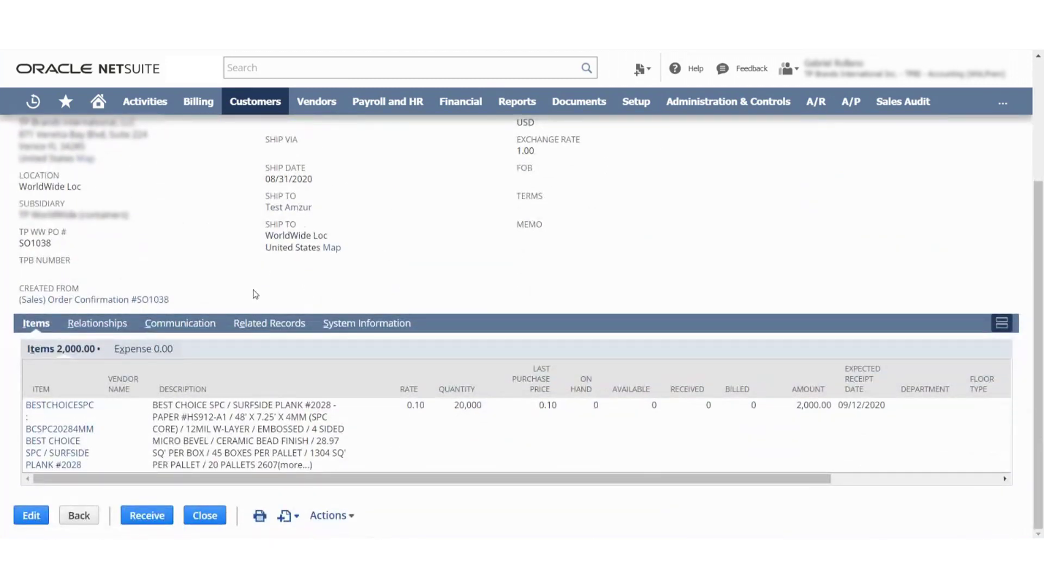
{"action": "scroll", "coordinate": [252, 291], "scroll_direction": "up", "scroll_amount": 3}
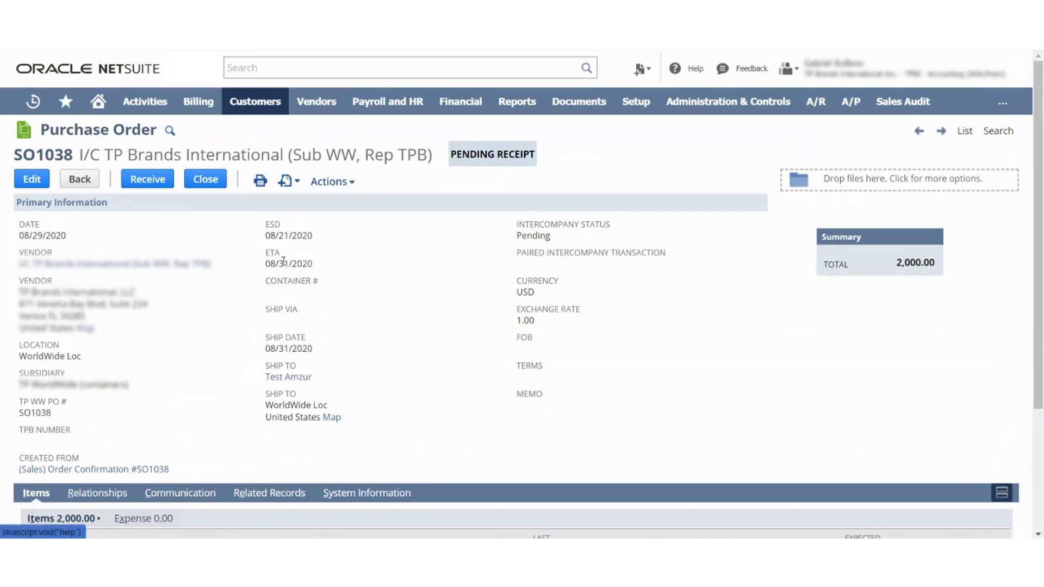
{"action": "left_click_drag", "start_coordinate": [13, 156], "coordinate": [33, 156]}
{"action": "left_click", "coordinate": [55, 157]}
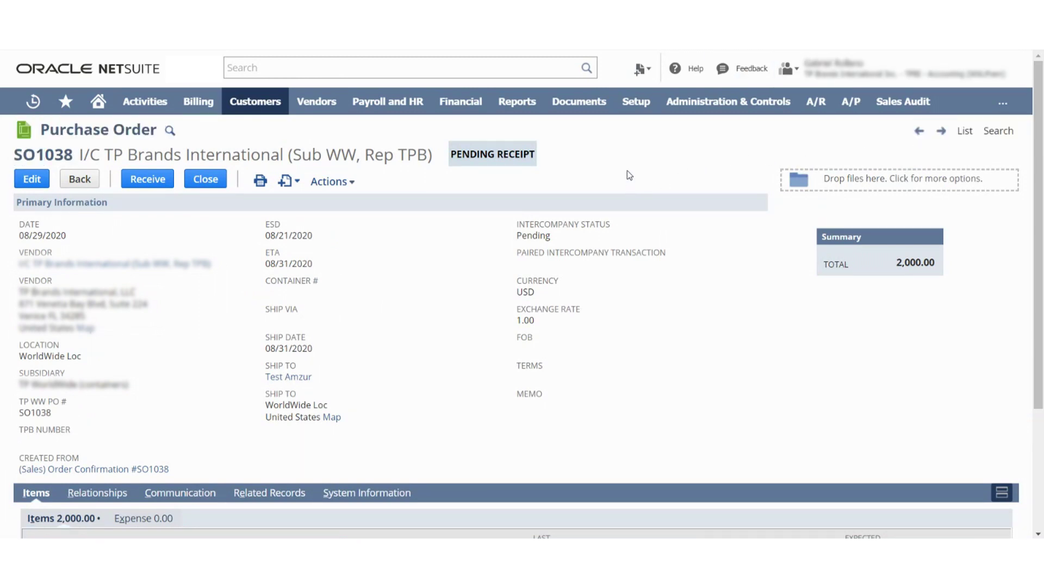
Switch to the TP Brands Accounting (All Subs) role from the role list
{"action": "mouse_move", "coordinate": [906, 65]}
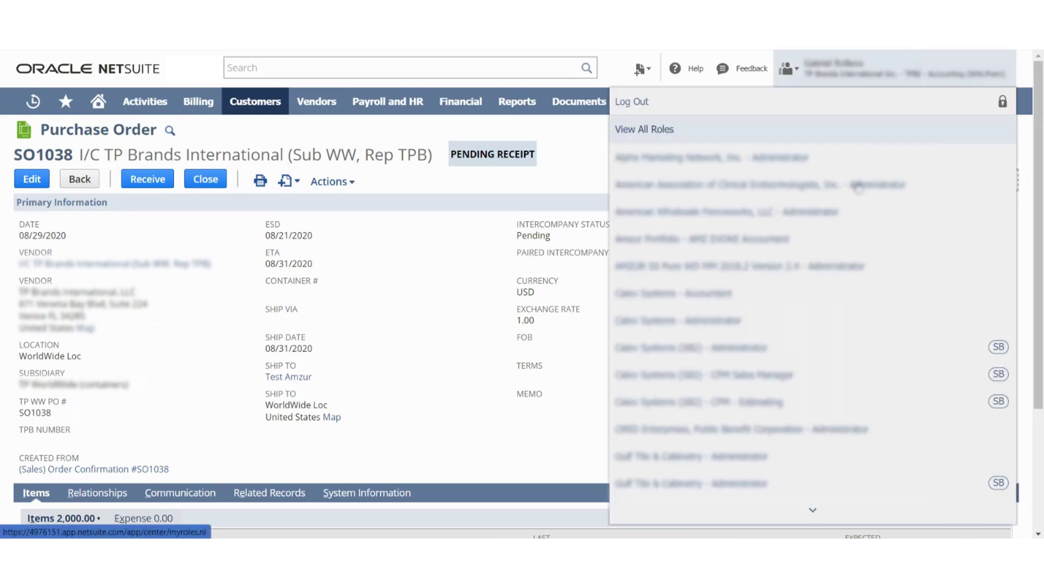
{"action": "scroll", "coordinate": [858, 188], "scroll_direction": "down", "scroll_amount": 10}
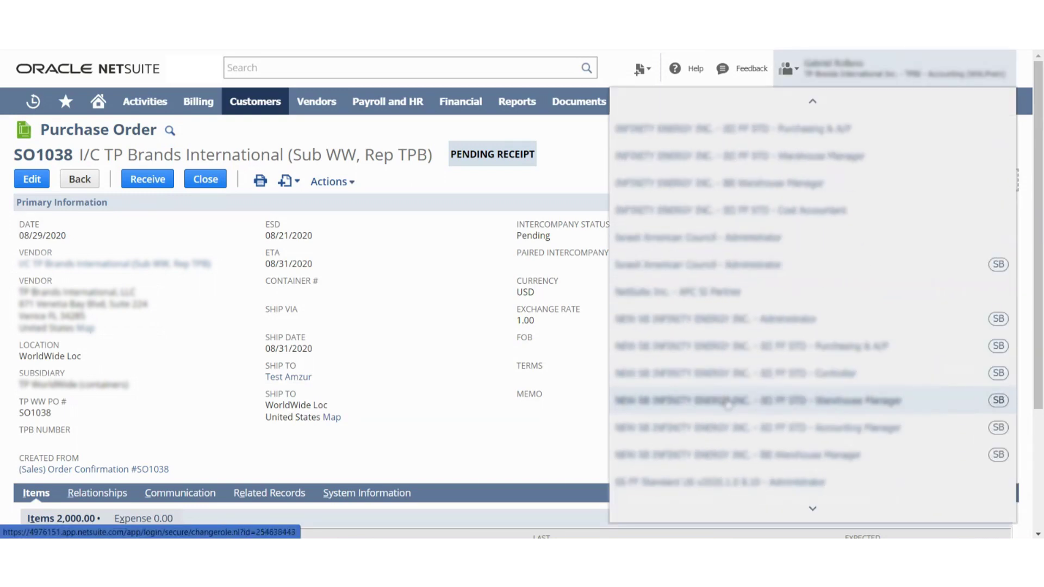
{"action": "scroll", "coordinate": [727, 405], "scroll_direction": "down", "scroll_amount": 10}
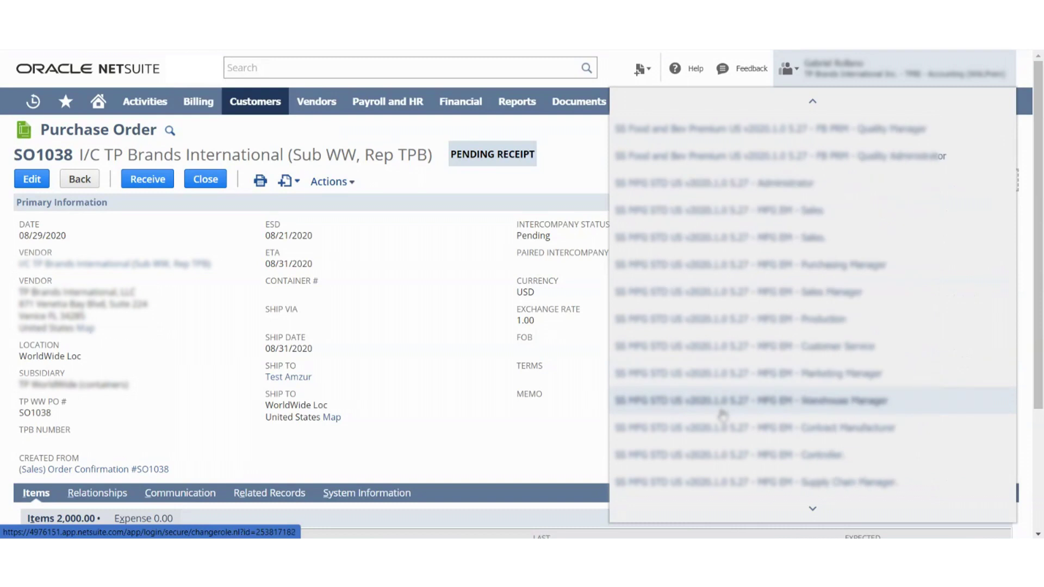
{"action": "scroll", "coordinate": [723, 414], "scroll_direction": "down", "scroll_amount": 10}
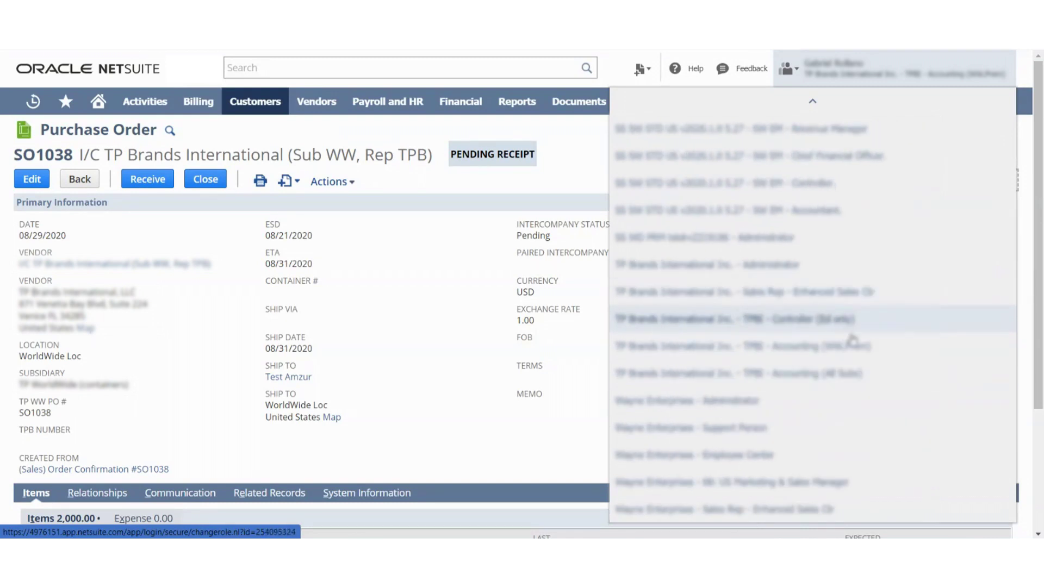
{"action": "left_click", "coordinate": [850, 383]}
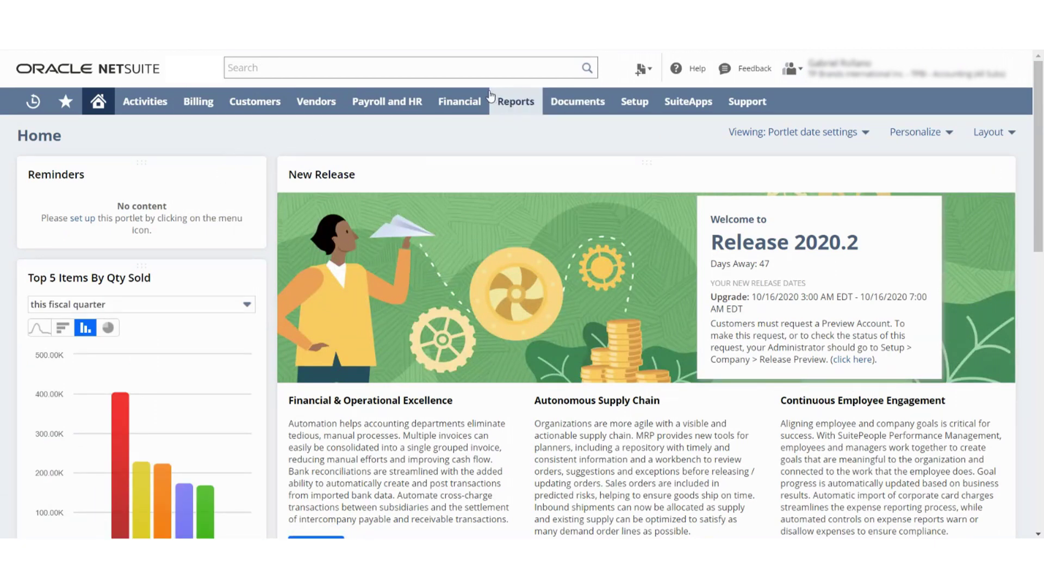
Open Financial > Other Transactions > Manage Intercompany (Sales) Order Confirmations
{"action": "mouse_move", "coordinate": [464, 107]}
{"action": "mouse_move", "coordinate": [510, 356]}
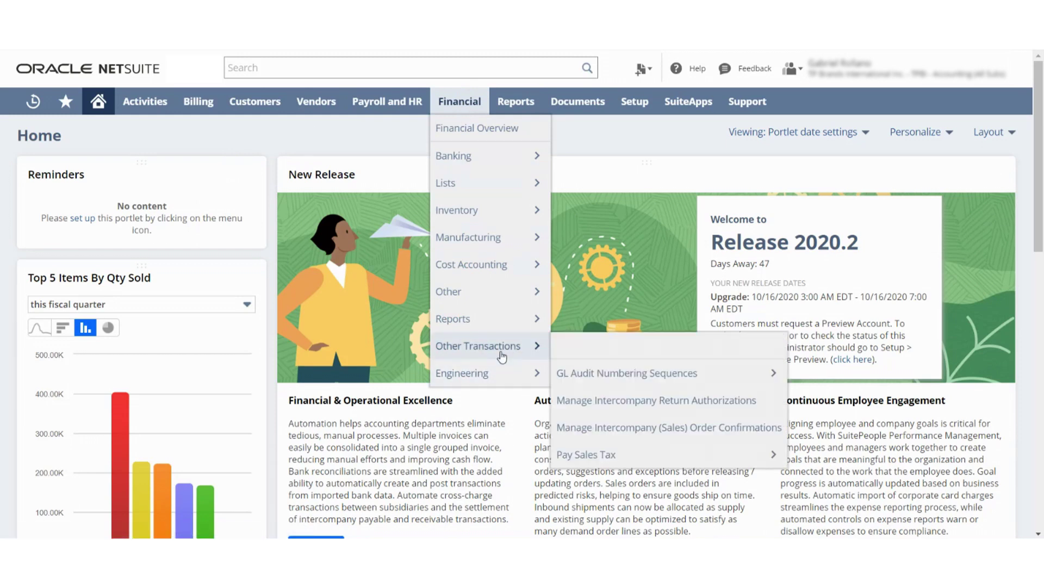
{"action": "left_click", "coordinate": [657, 438]}
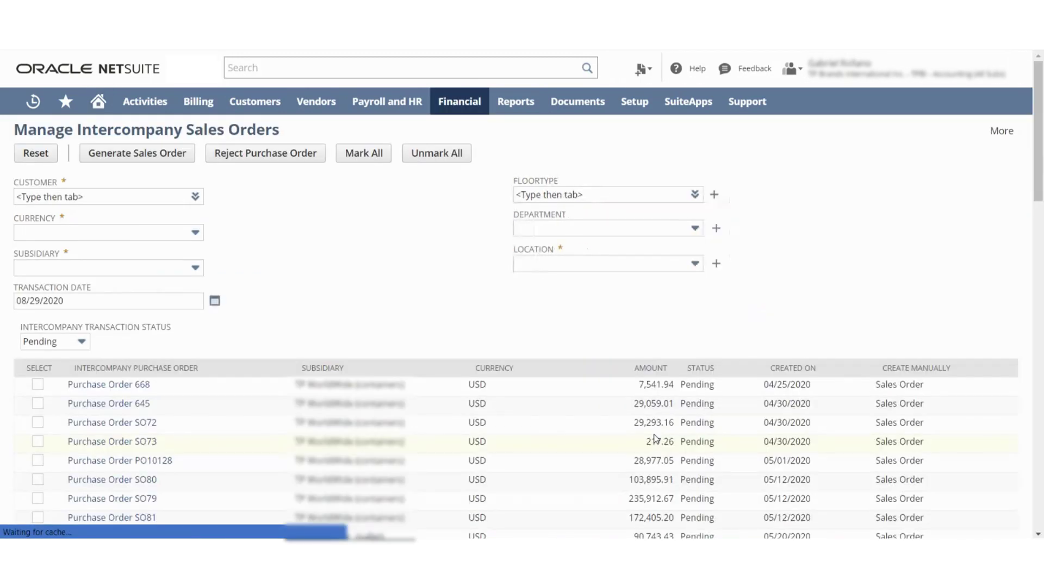
Choose I/C Worldwide (Sub TPB, Rep WW) as the customer from the Customer List
{"action": "mouse_move", "coordinate": [190, 197]}
{"action": "left_click", "coordinate": [190, 216]}
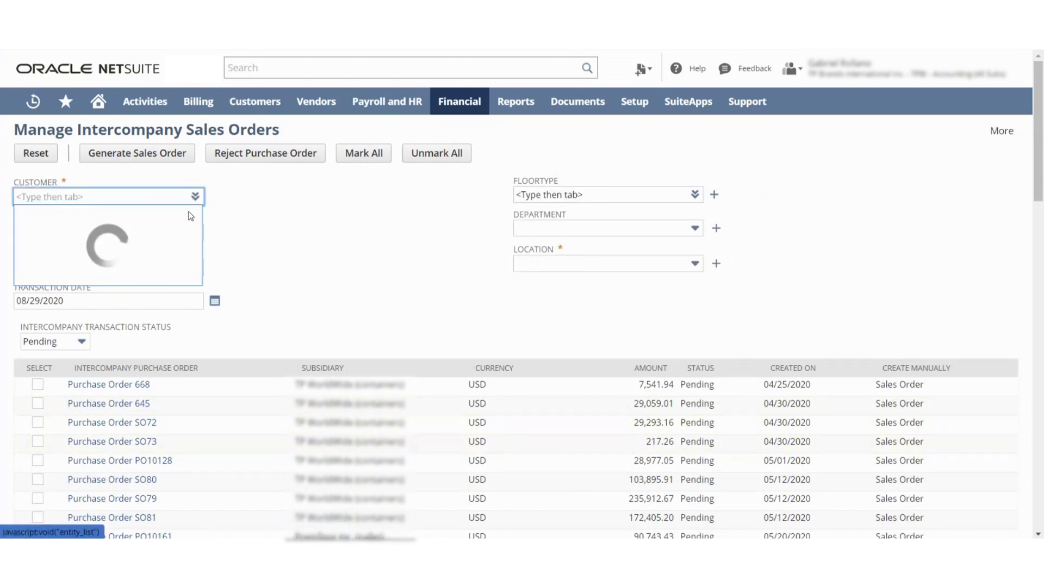
{"action": "left_click", "coordinate": [102, 256]}
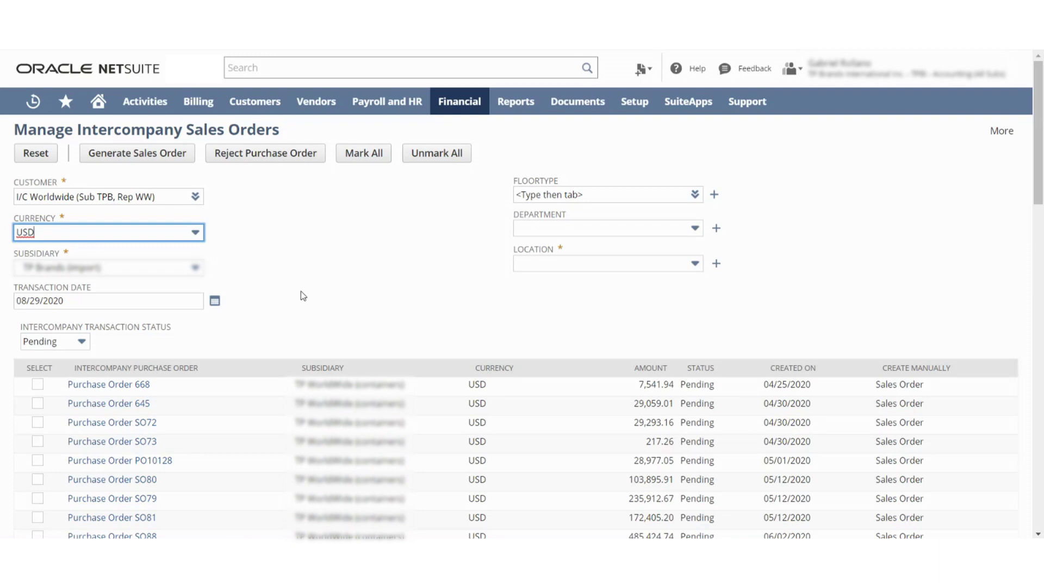
Tick SO1038 and try generating, then dismiss the missing-Location alert and list locations
{"action": "scroll", "coordinate": [303, 297], "scroll_direction": "down", "scroll_amount": 20}
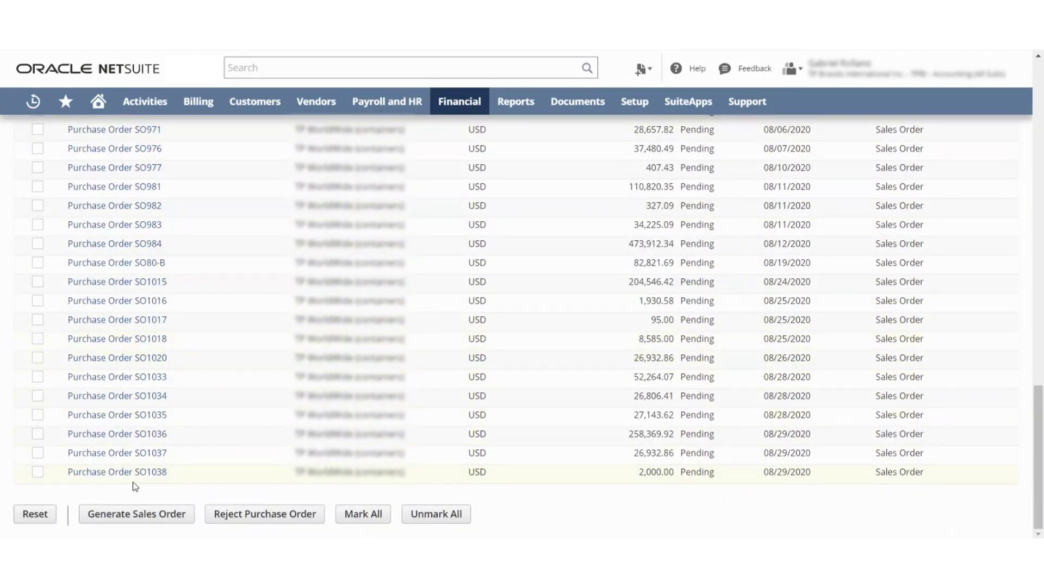
{"action": "left_click", "coordinate": [37, 473]}
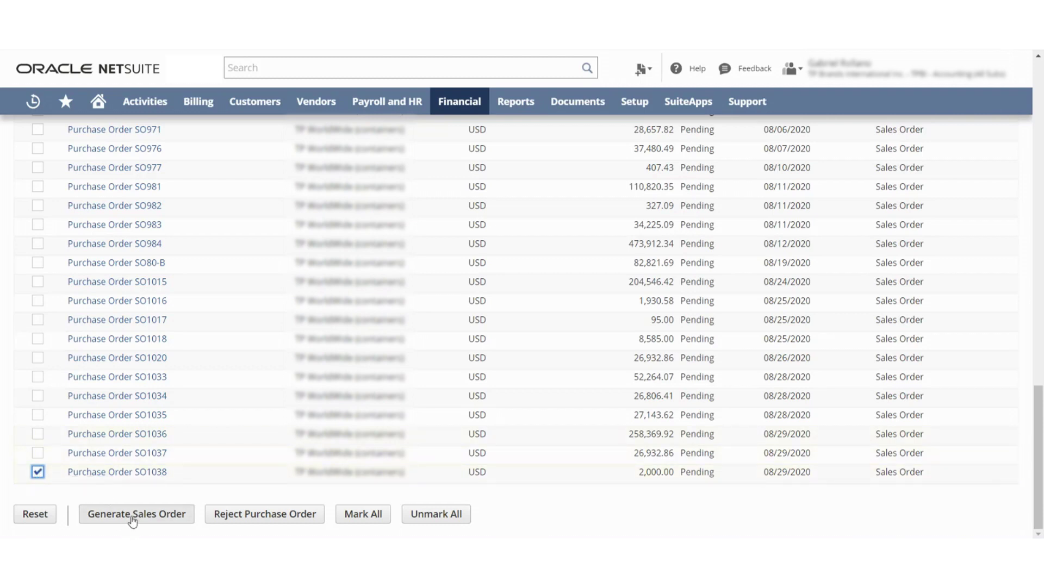
{"action": "left_click", "coordinate": [164, 516]}
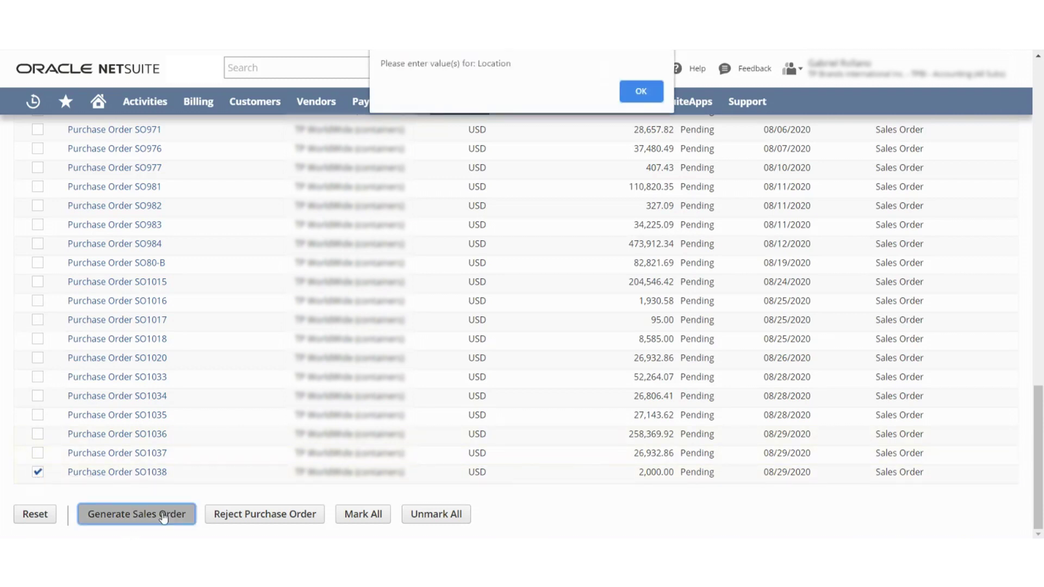
{"action": "left_click", "coordinate": [643, 91]}
{"action": "scroll", "coordinate": [585, 260], "scroll_direction": "up", "scroll_amount": 7}
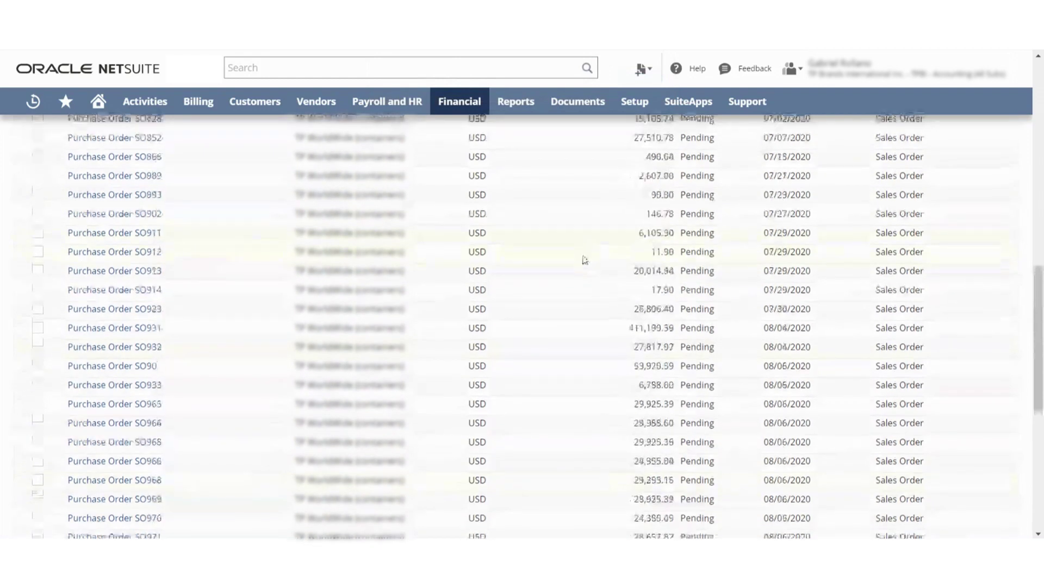
{"action": "scroll", "coordinate": [585, 260], "scroll_direction": "up", "scroll_amount": 10}
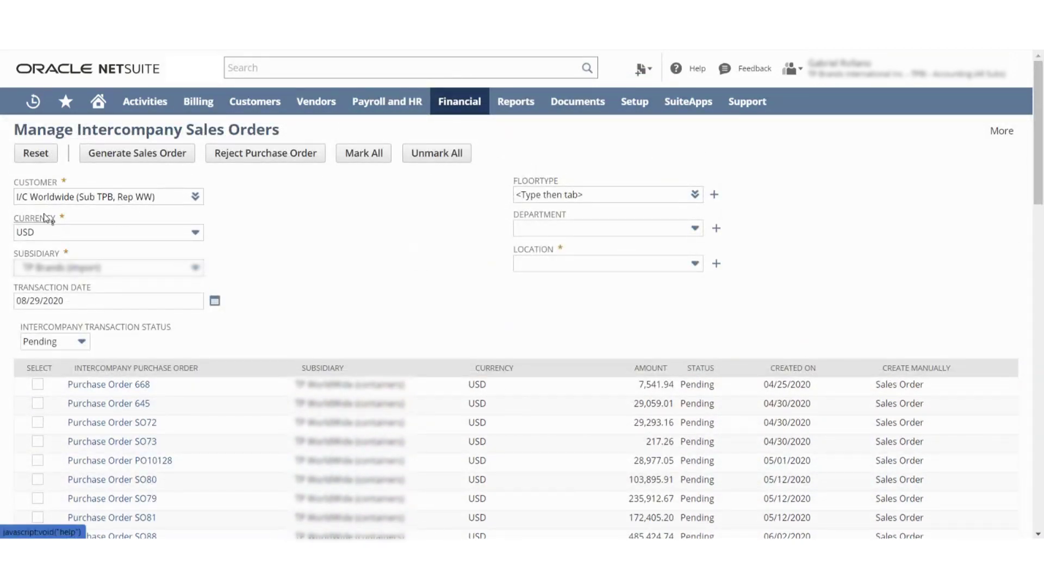
{"action": "left_click", "coordinate": [556, 264]}
Set Location to Container, tick SO1038, and generate sales order SOTPB731
{"action": "left_click", "coordinate": [583, 321]}
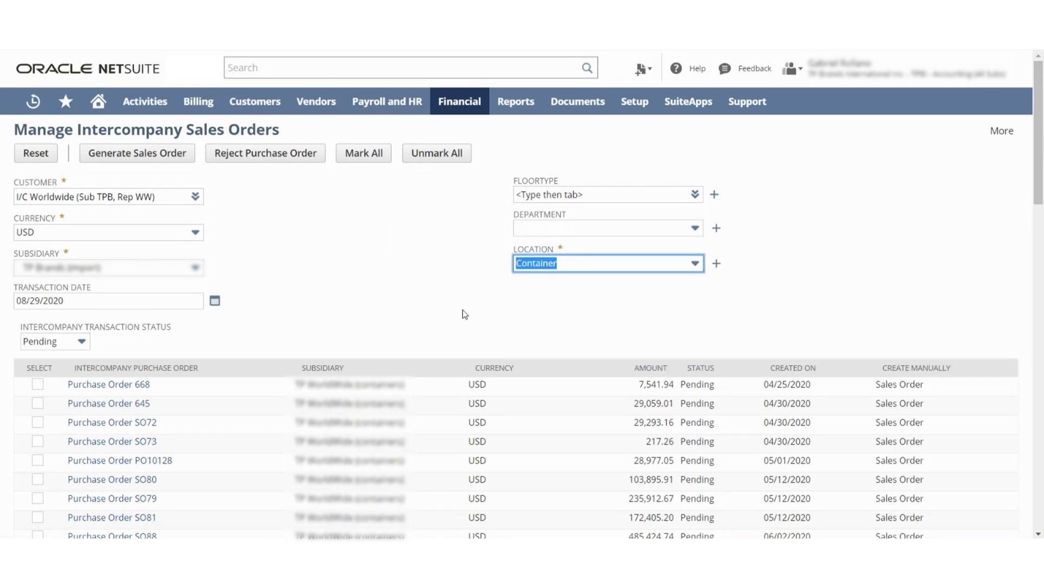
{"action": "scroll", "coordinate": [463, 315], "scroll_direction": "down", "scroll_amount": 13}
{"action": "scroll", "coordinate": [202, 379], "scroll_direction": "down", "scroll_amount": 8}
{"action": "left_click", "coordinate": [38, 473]}
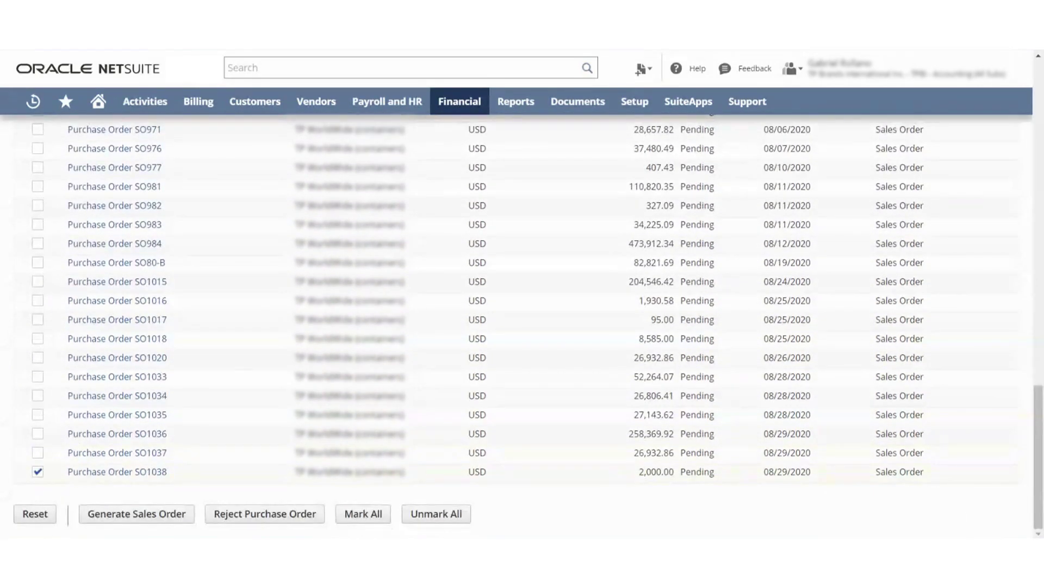
{"action": "left_click", "coordinate": [185, 520]}
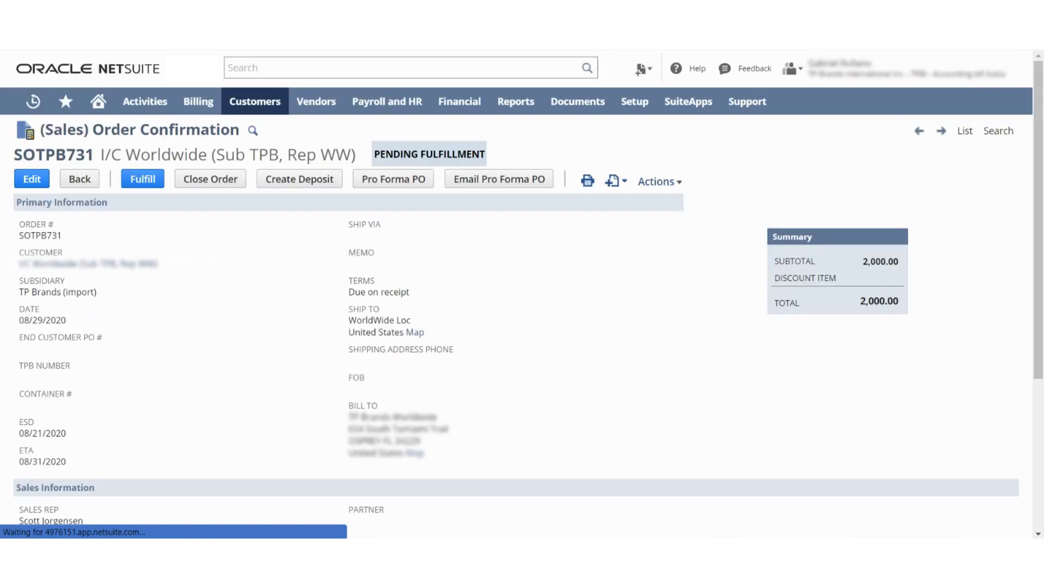
Show SOTPB731's Related Records, listing paired purchase order SOTPB731 pending receipt
{"action": "scroll", "coordinate": [69, 305], "scroll_direction": "down", "scroll_amount": 1}
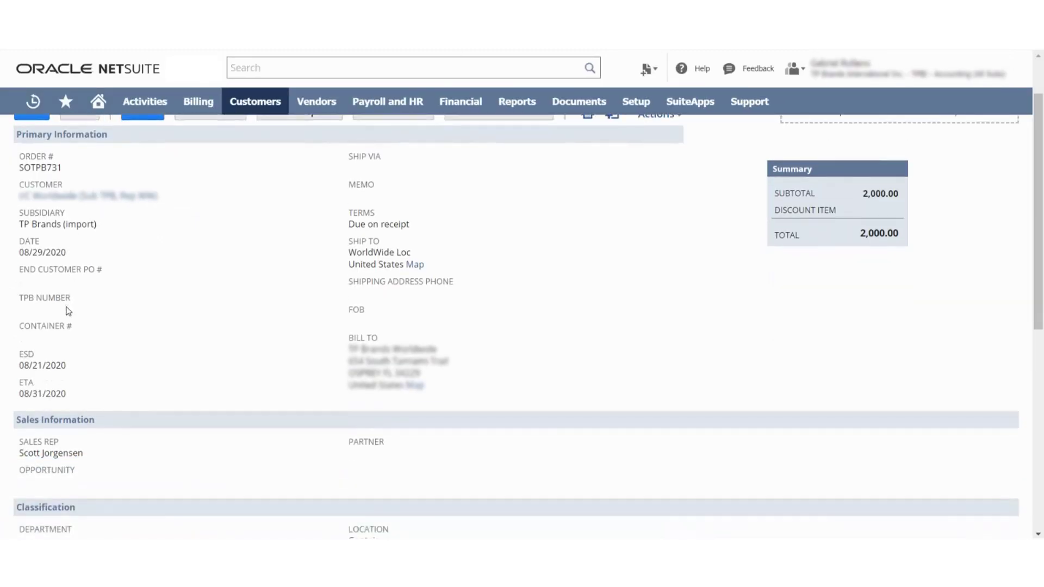
{"action": "scroll", "coordinate": [76, 293], "scroll_direction": "down", "scroll_amount": 2}
{"action": "scroll", "coordinate": [85, 280], "scroll_direction": "up", "scroll_amount": 3}
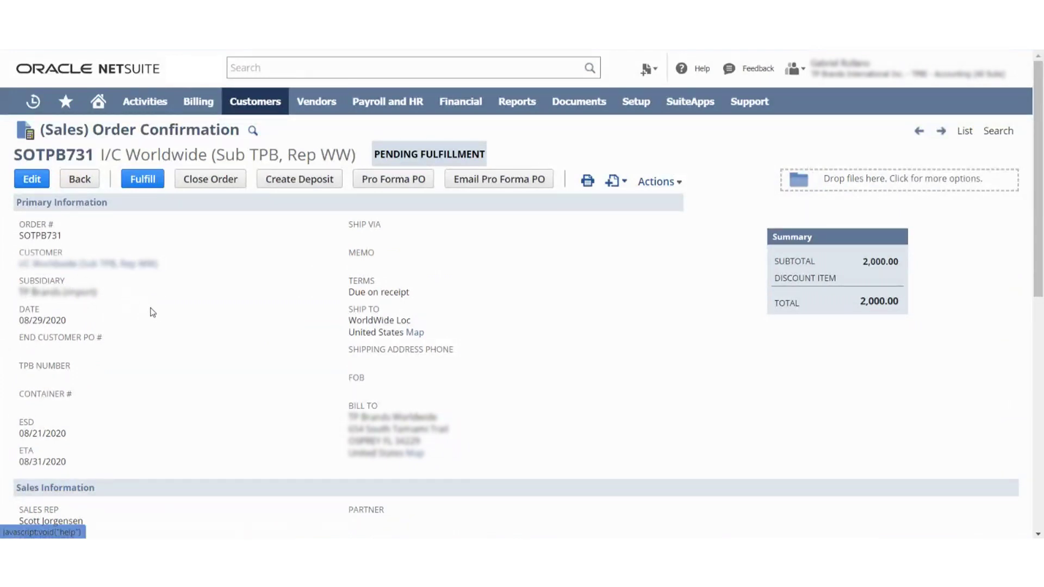
{"action": "scroll", "coordinate": [147, 305], "scroll_direction": "down", "scroll_amount": 2}
{"action": "scroll", "coordinate": [132, 325], "scroll_direction": "down", "scroll_amount": 2}
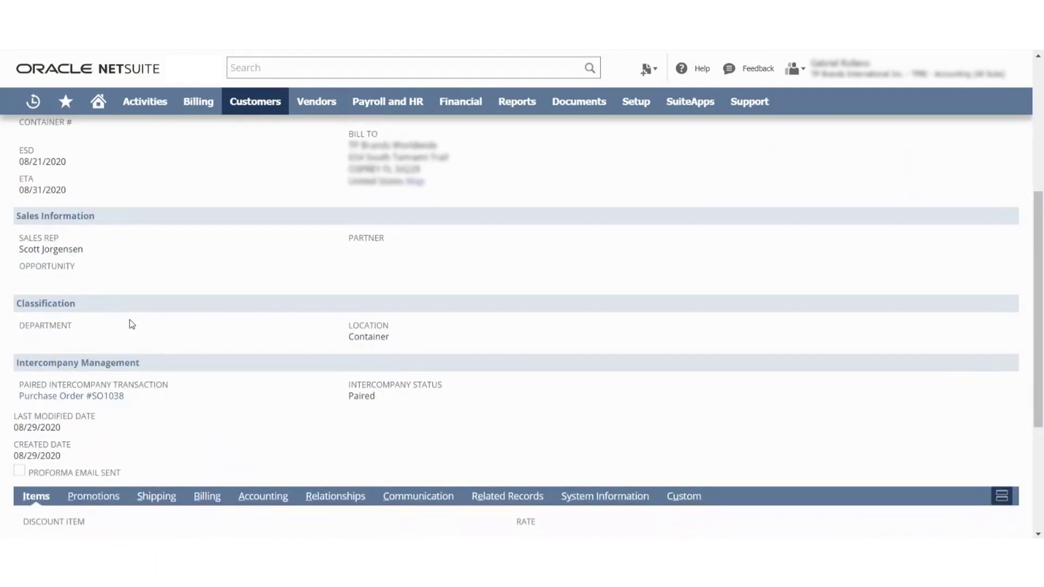
{"action": "scroll", "coordinate": [109, 324], "scroll_direction": "down", "scroll_amount": 3}
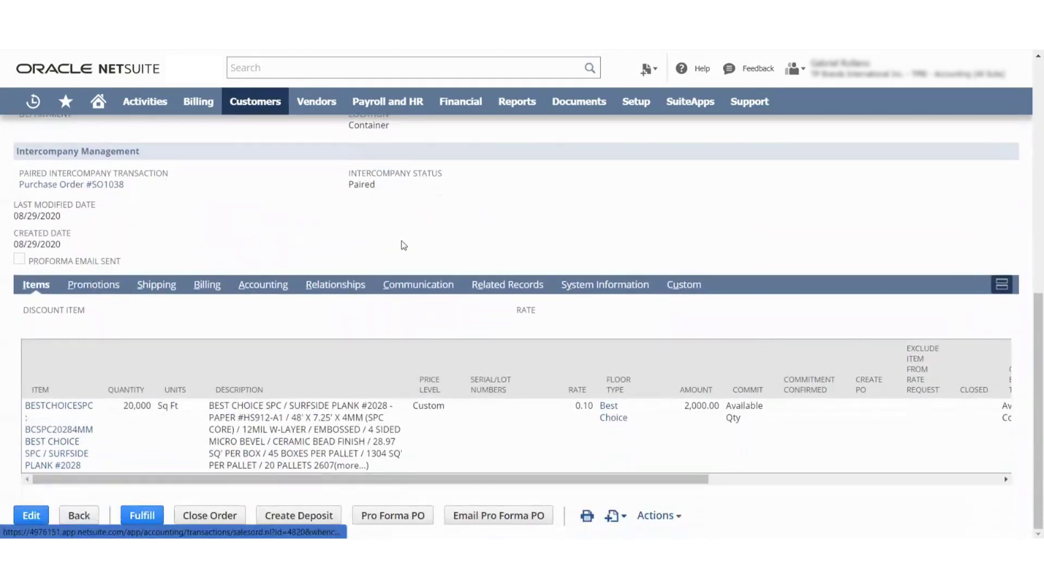
{"action": "left_click", "coordinate": [520, 291]}
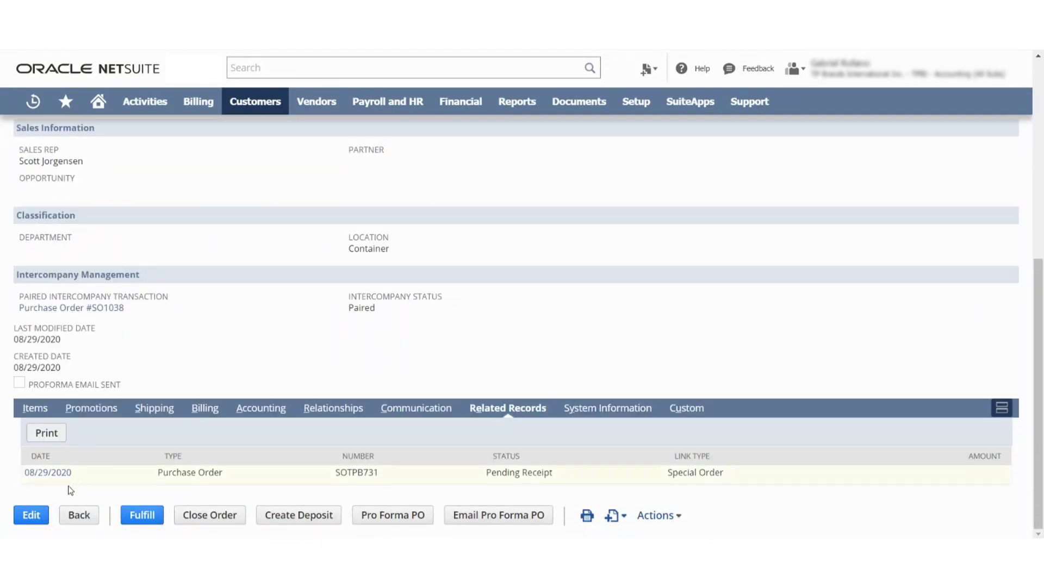
Open linked purchase order SOTPB731, start receiving it, and select its order number
{"action": "left_click", "coordinate": [47, 474]}
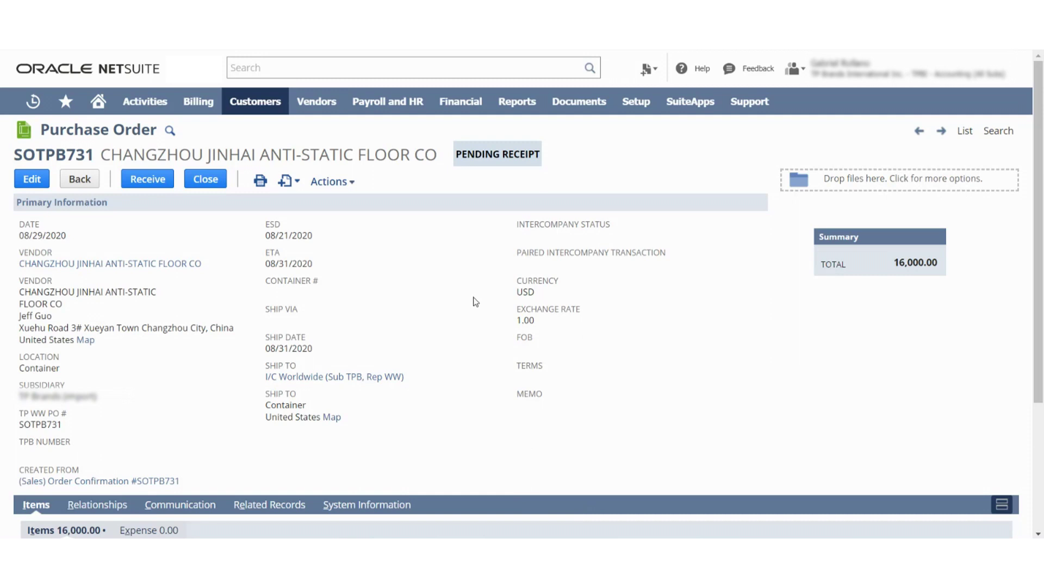
{"action": "left_click", "coordinate": [146, 182]}
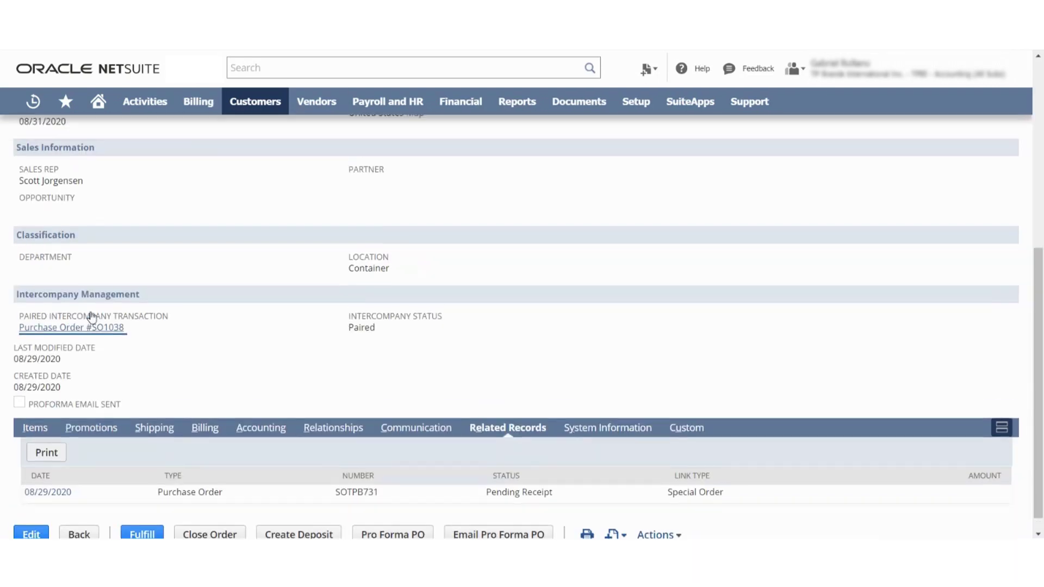
{"action": "scroll", "coordinate": [65, 310], "scroll_direction": "up", "scroll_amount": 10}
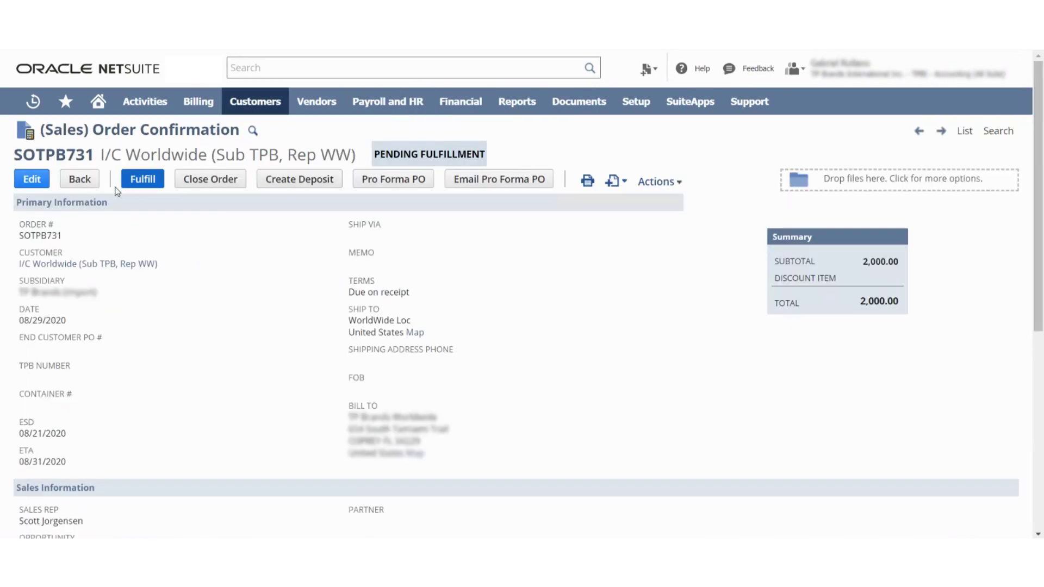
{"action": "left_click_drag", "start_coordinate": [36, 155], "coordinate": [95, 157]}
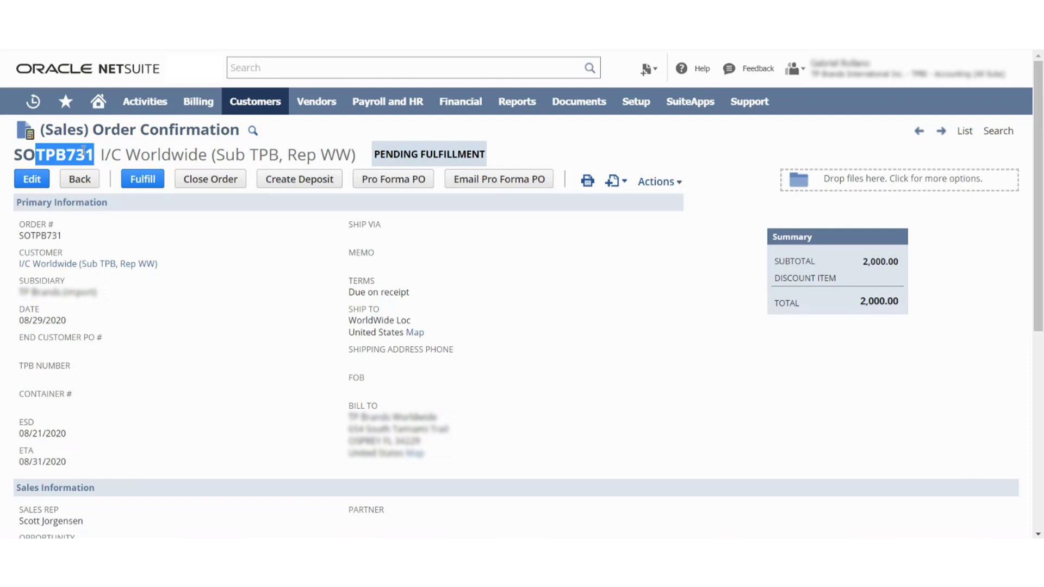
Copy the order number, then copy TPB00842 from SO1038 and return to the Item Receipt
{"action": "right_click", "coordinate": [74, 148]}
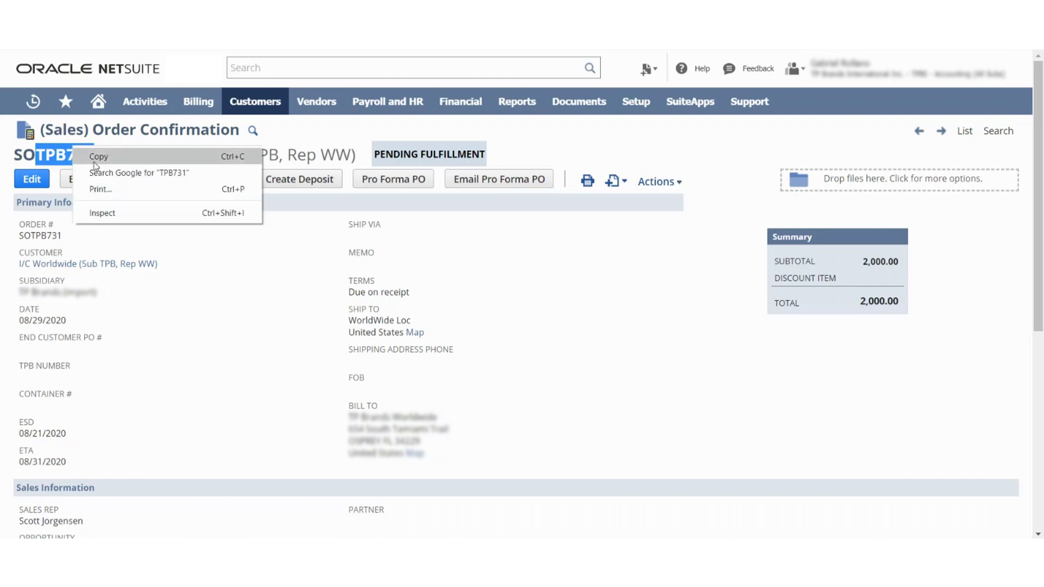
{"action": "left_click", "coordinate": [94, 159]}
{"action": "scroll", "coordinate": [219, 380], "scroll_direction": "down", "scroll_amount": 5}
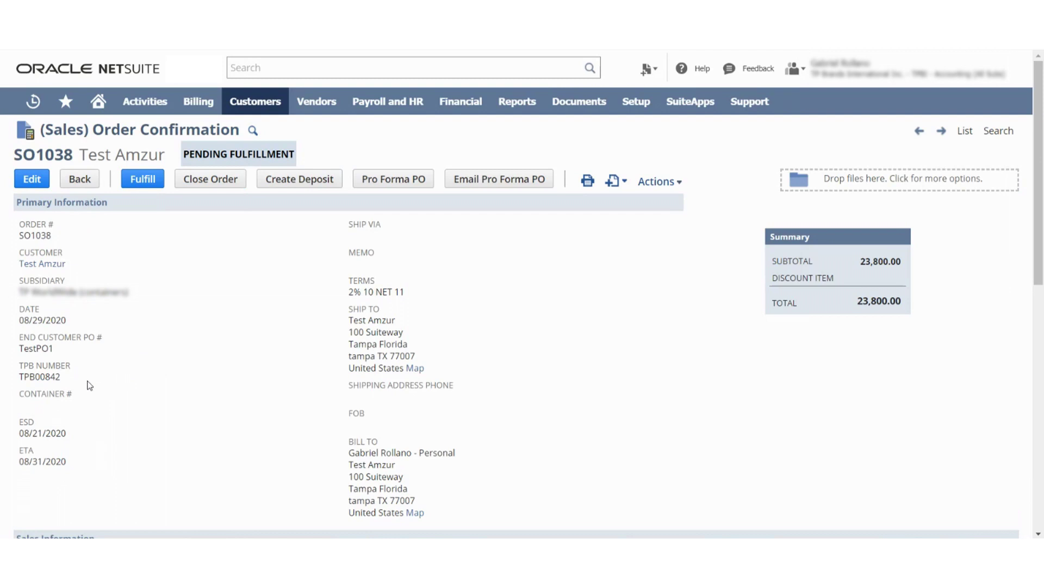
{"action": "left_click_drag", "start_coordinate": [61, 381], "coordinate": [19, 378]}
{"action": "right_click", "coordinate": [24, 381]}
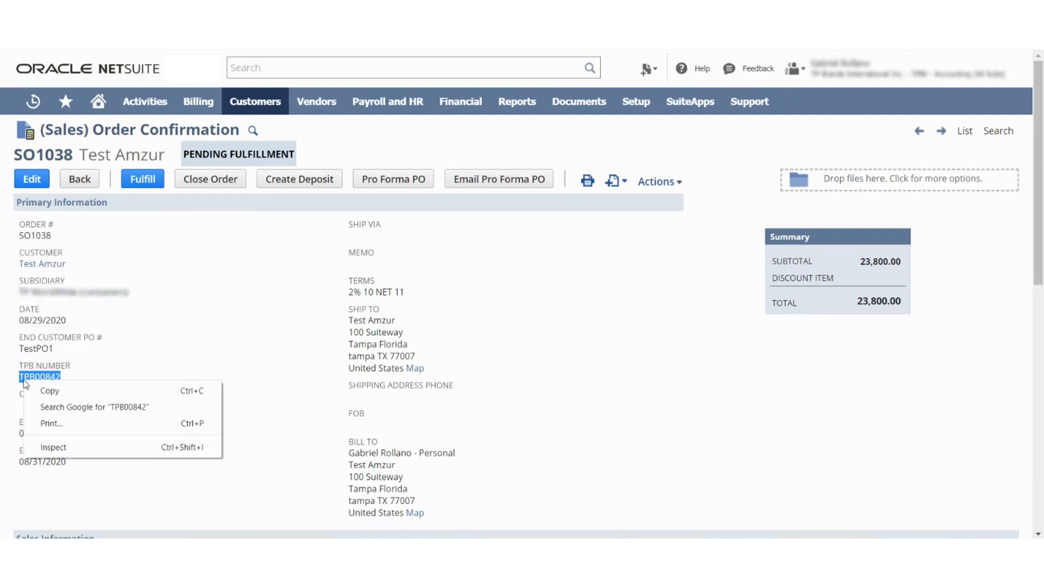
{"action": "left_click", "coordinate": [44, 390]}
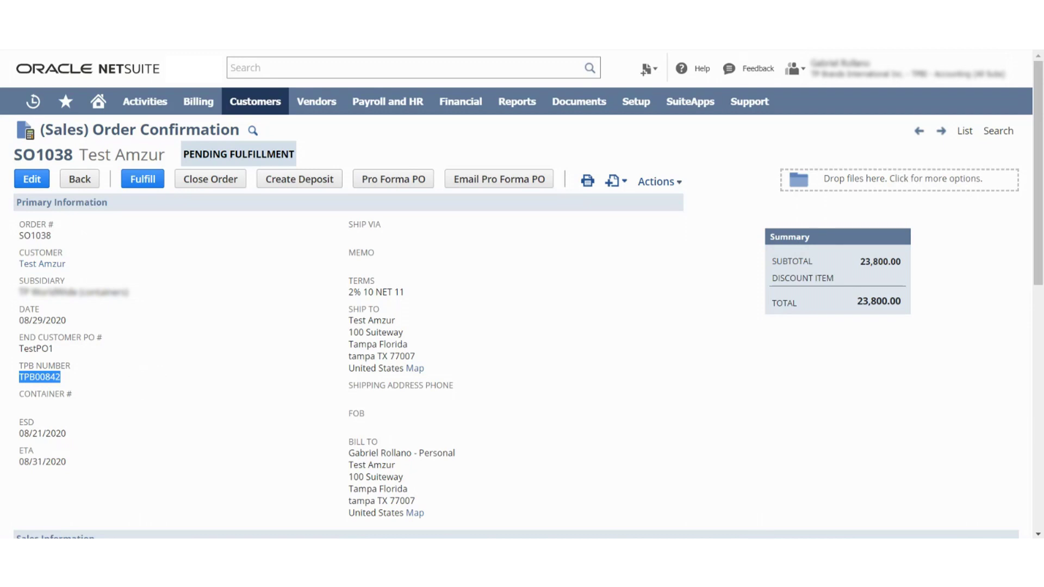
{"action": "key", "text": "ctrl+Tab"}
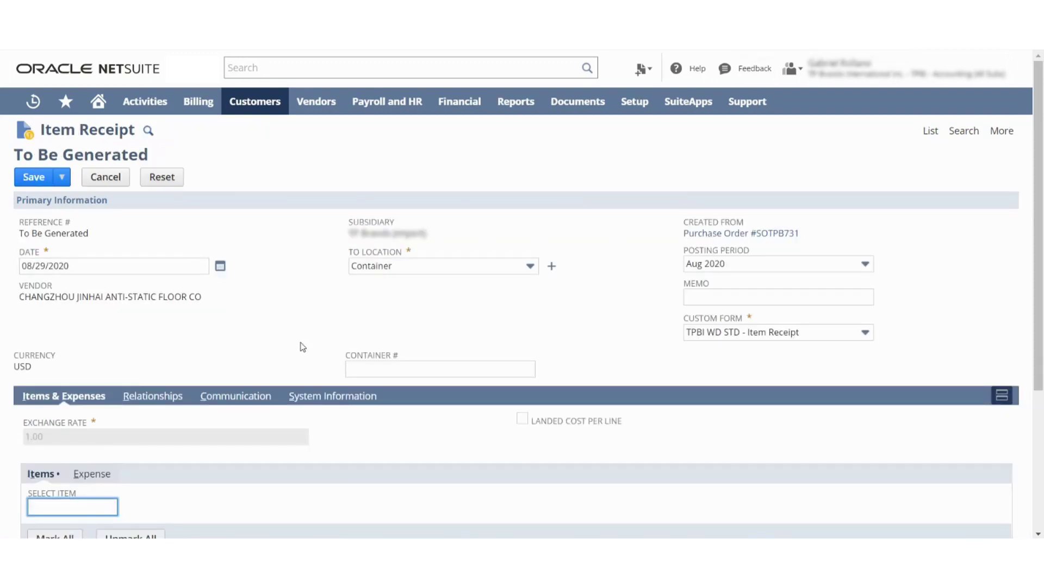
Paste lot number TPB00842 for the 20,000 sq ft line and save item receipt IR335
{"action": "scroll", "coordinate": [303, 347], "scroll_direction": "down", "scroll_amount": 4}
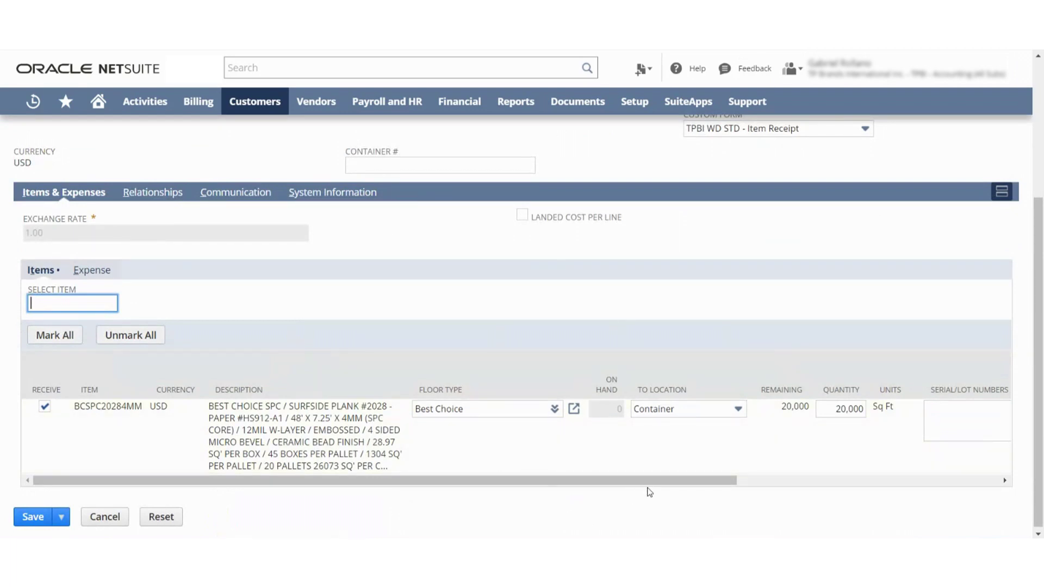
{"action": "left_click_drag", "start_coordinate": [651, 482], "coordinate": [753, 372]}
{"action": "left_click", "coordinate": [618, 421]}
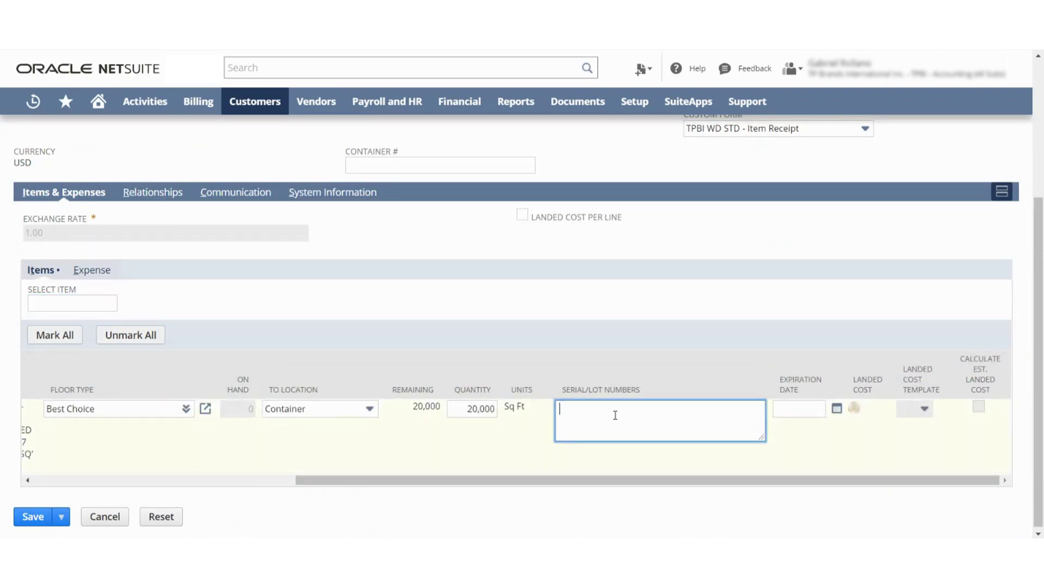
{"action": "right_click", "coordinate": [615, 417]}
{"action": "left_click", "coordinate": [647, 308]}
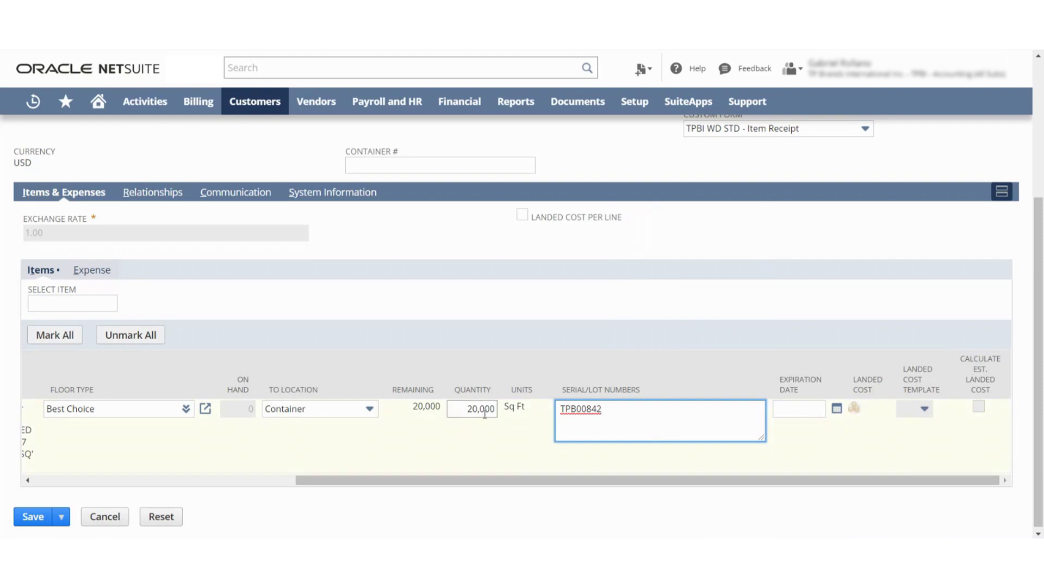
{"action": "left_click_drag", "start_coordinate": [561, 485], "coordinate": [300, 483]}
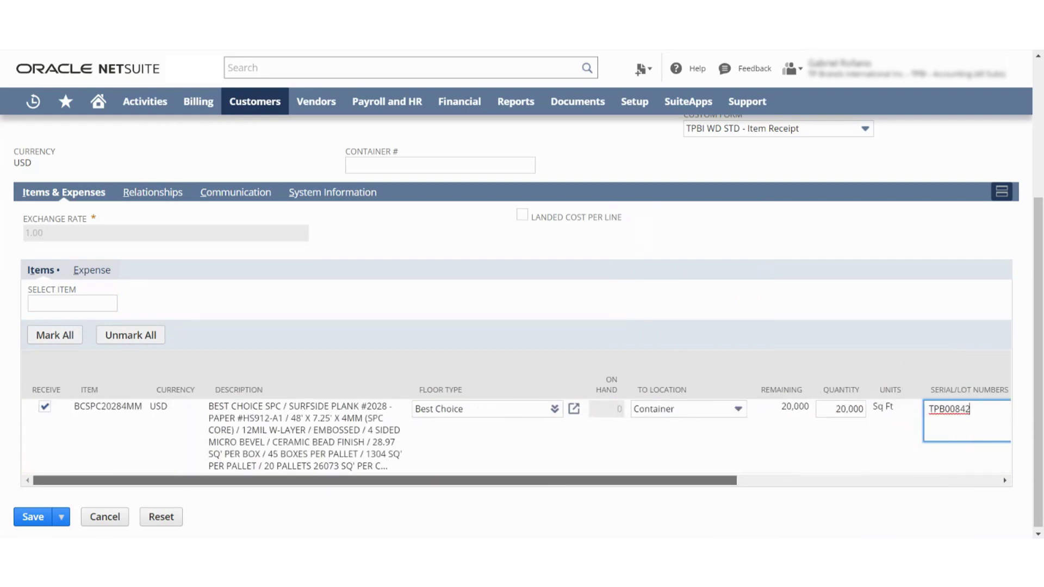
{"action": "left_click", "coordinate": [33, 517]}
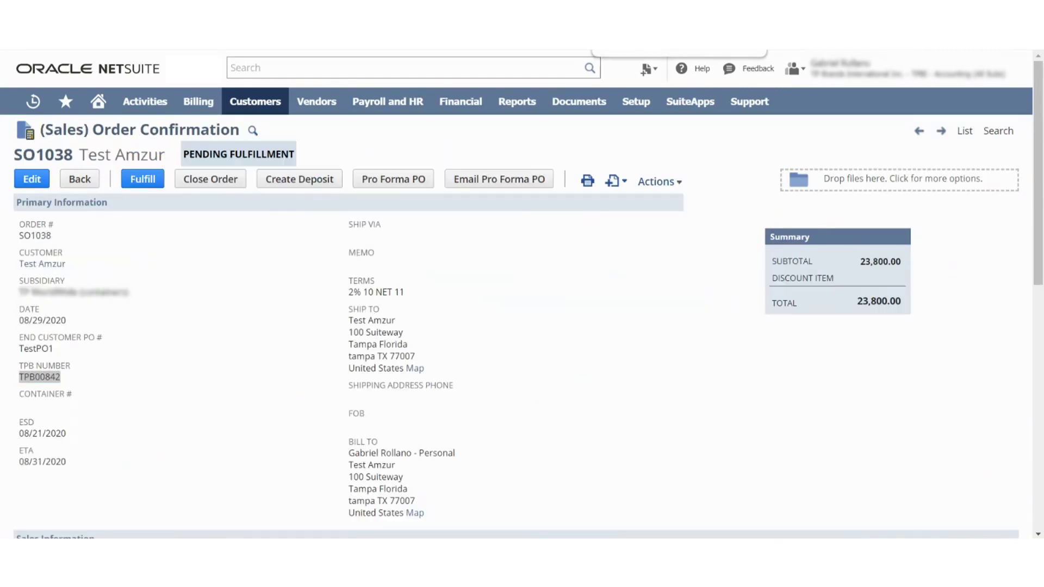
Note lot TPB00842 on sales order SOTPB731, then begin its item fulfillment
{"action": "double_click", "coordinate": [40, 377]}
{"action": "scroll", "coordinate": [522, 326], "scroll_direction": "down", "scroll_amount": 6}
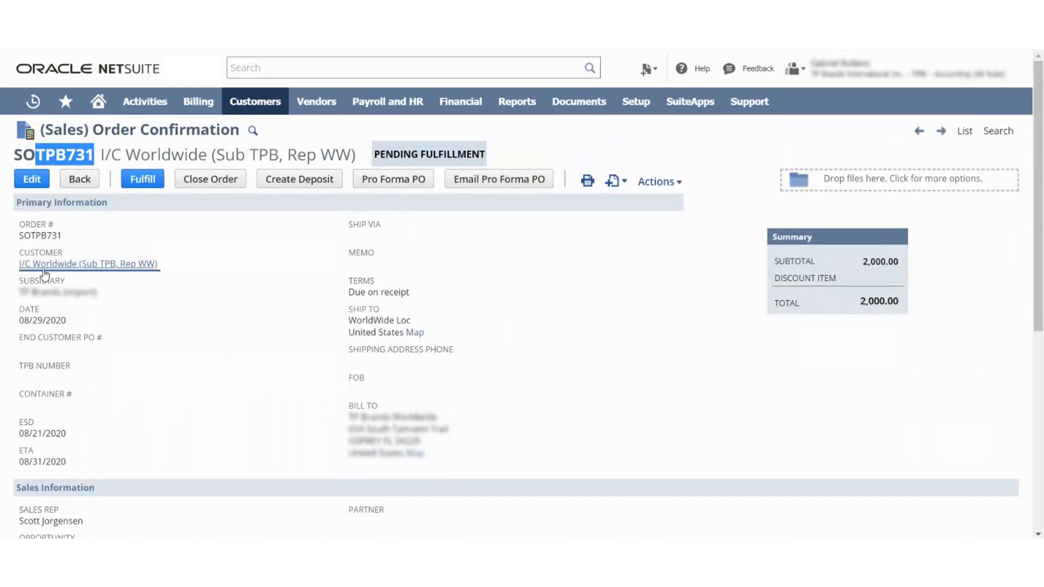
{"action": "left_click", "coordinate": [317, 313]}
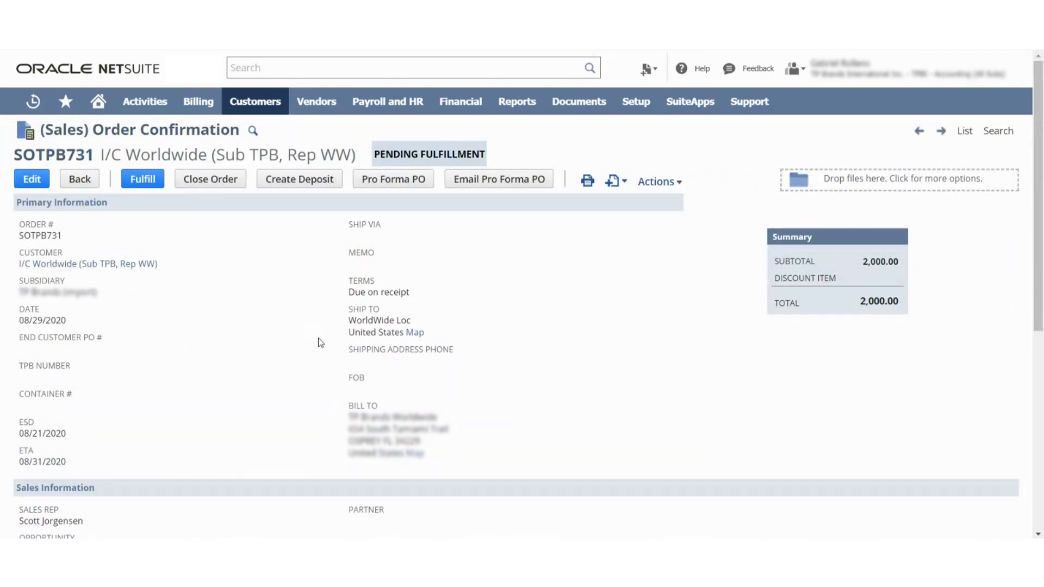
{"action": "scroll", "coordinate": [272, 364], "scroll_direction": "down", "scroll_amount": 5}
{"action": "scroll", "coordinate": [250, 381], "scroll_direction": "up", "scroll_amount": 5}
{"action": "left_click", "coordinate": [146, 185]}
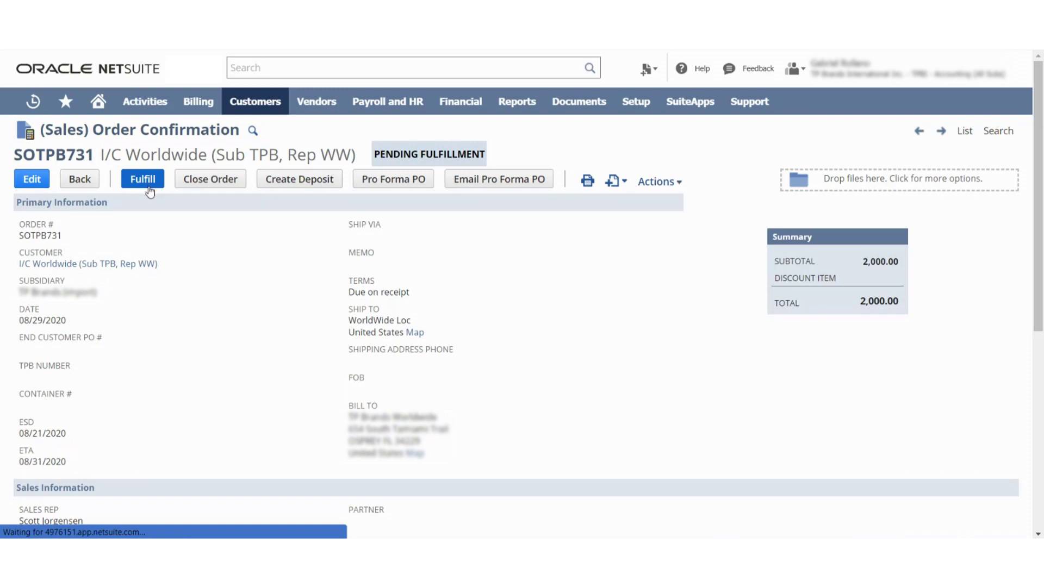
Save item fulfillment IF536 for 20,000 sq ft and begin invoicing SOTPB731
{"action": "scroll", "coordinate": [185, 326], "scroll_direction": "down", "scroll_amount": 1}
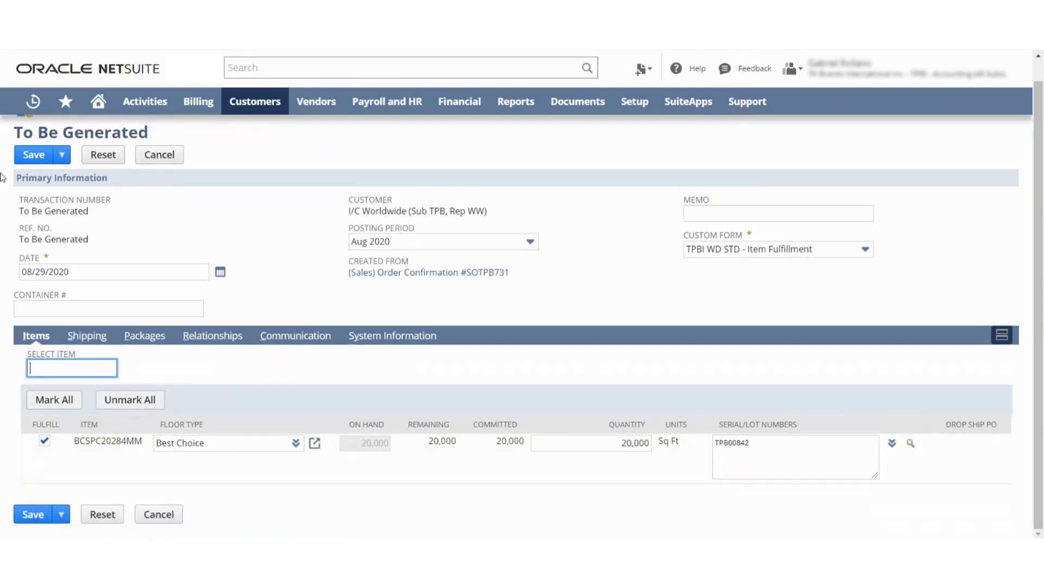
{"action": "left_click", "coordinate": [34, 156]}
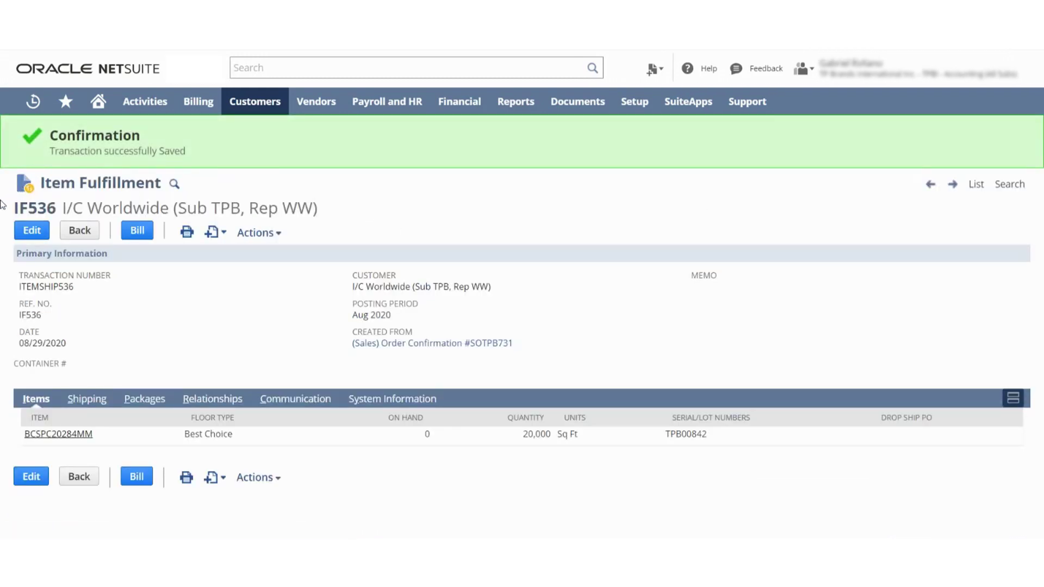
{"action": "left_click", "coordinate": [123, 240]}
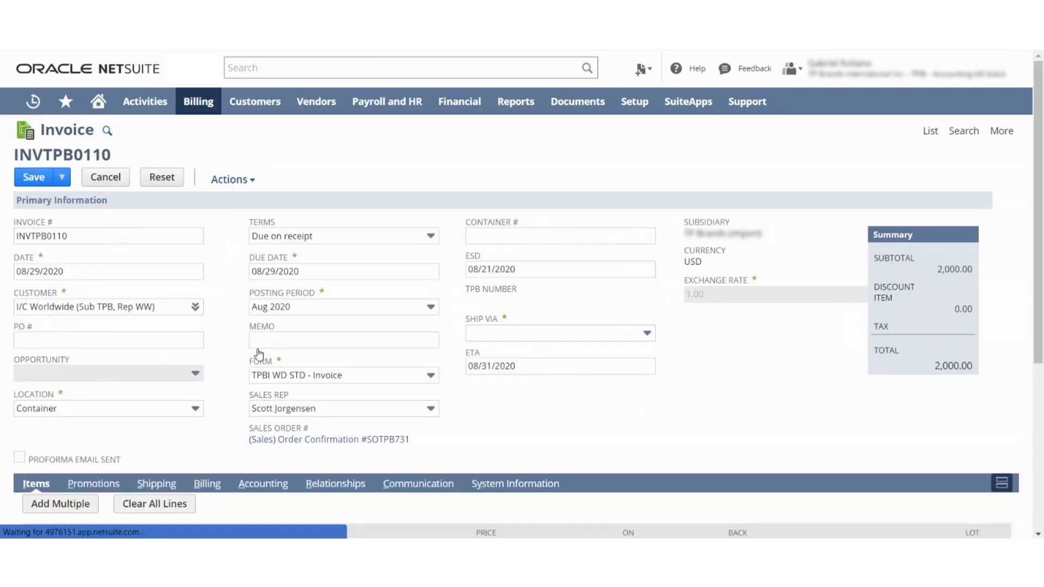
Save invoice INVTPB0110 with Ship Via set to TPB Ocean
{"action": "scroll", "coordinate": [144, 397], "scroll_direction": "down", "scroll_amount": 3}
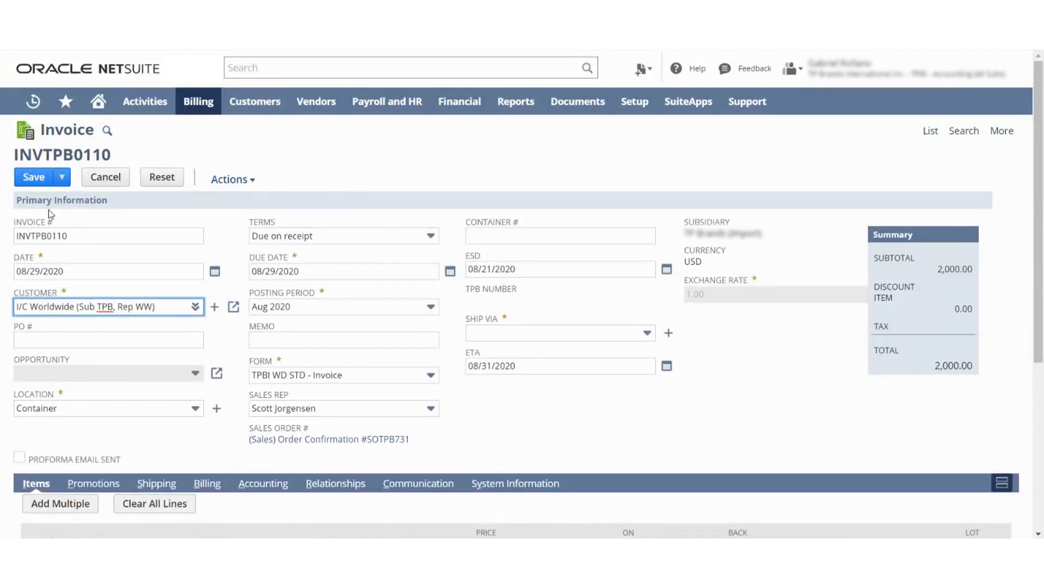
{"action": "left_click", "coordinate": [34, 177]}
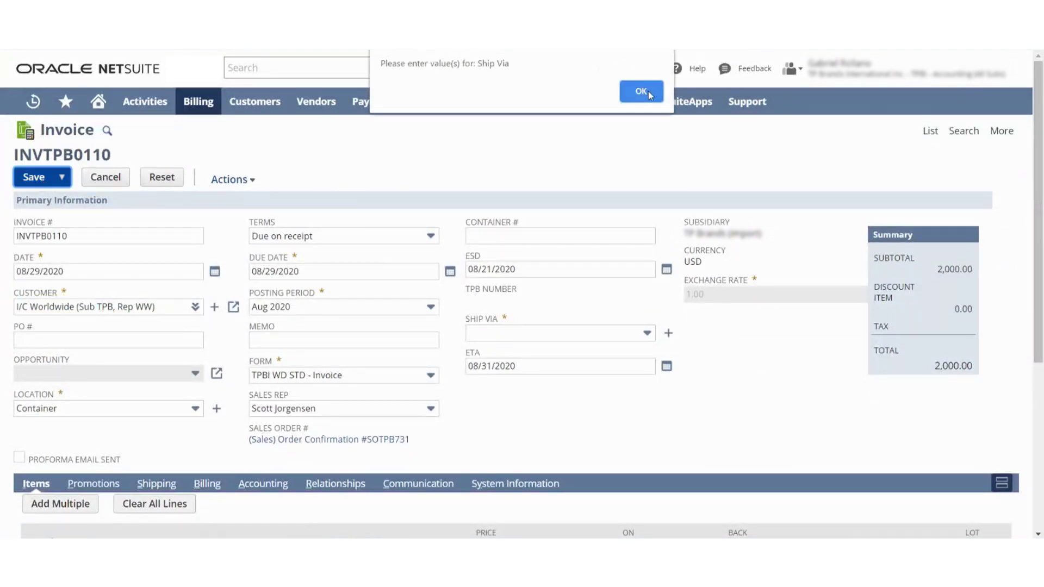
{"action": "left_click", "coordinate": [641, 91]}
{"action": "left_click", "coordinate": [554, 339]}
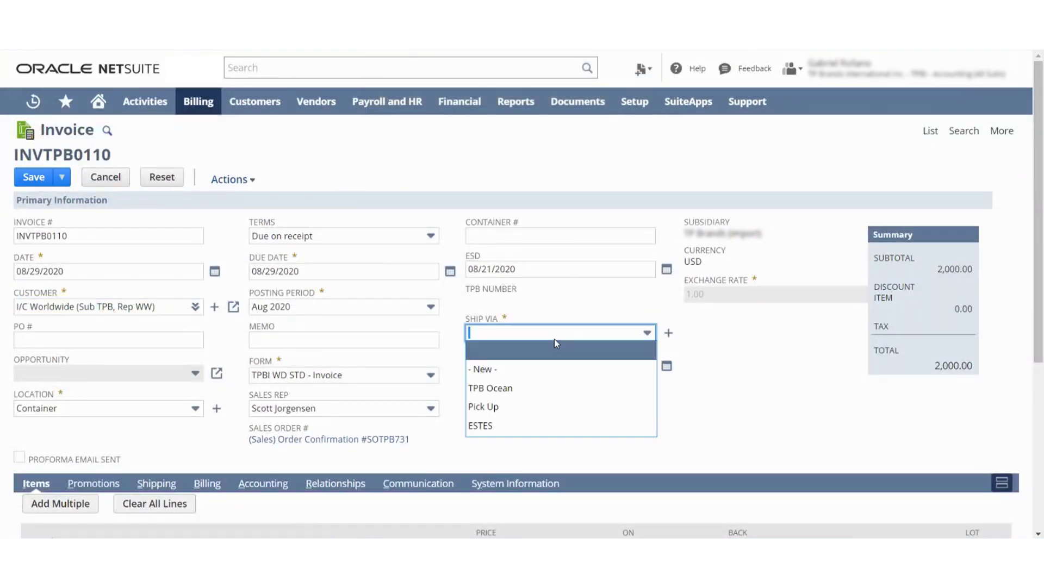
{"action": "left_click", "coordinate": [525, 389]}
{"action": "left_click", "coordinate": [20, 182]}
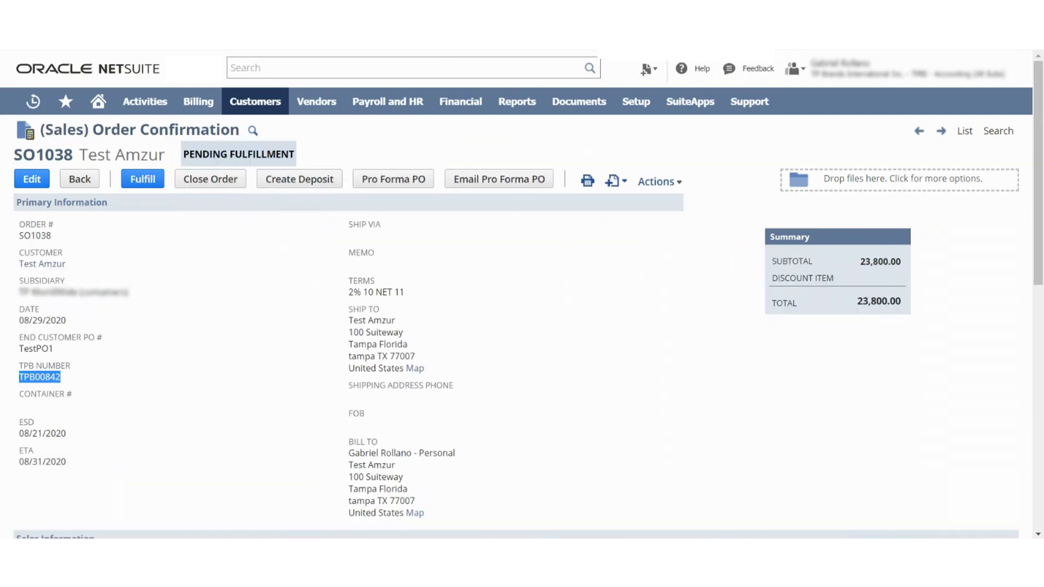
Start a vendor bill for 16,000.00 from purchase order SOTPB731
{"action": "left_click", "coordinate": [156, 417]}
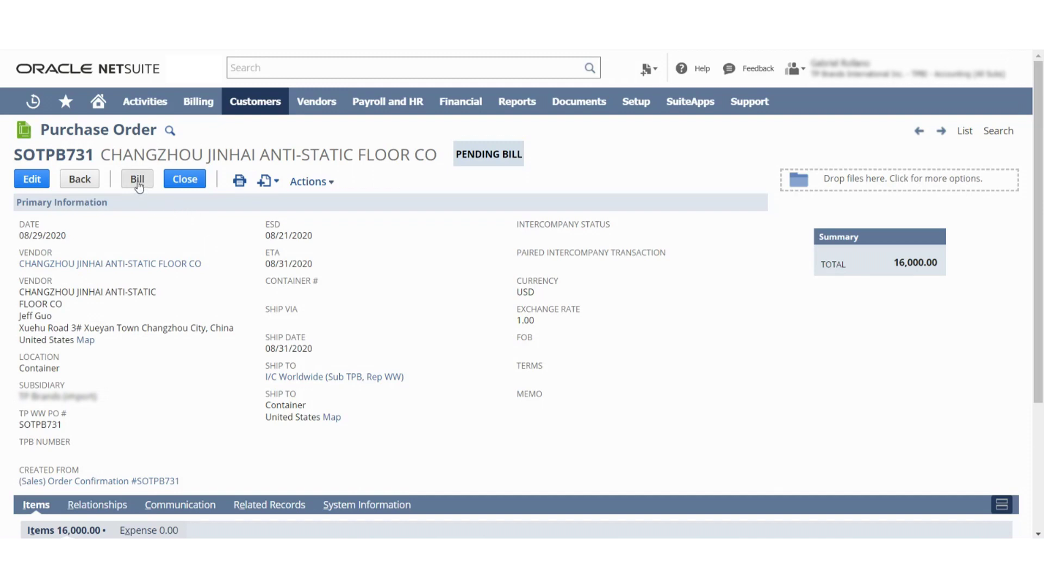
{"action": "left_click", "coordinate": [138, 180]}
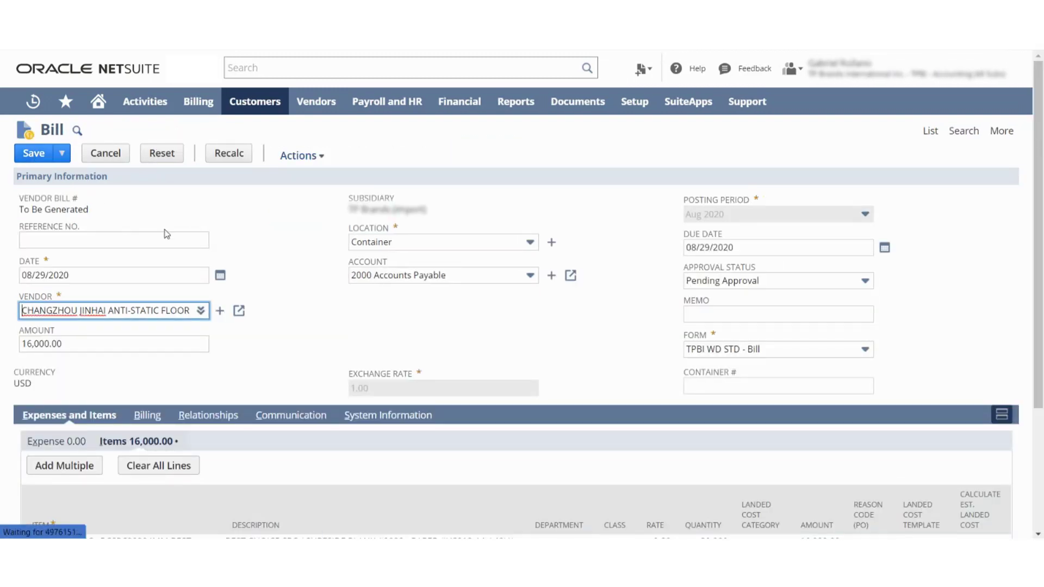
Add memo 'test' to the vendor bill and save it as VENDBILL114
{"action": "left_click", "coordinate": [748, 313]}
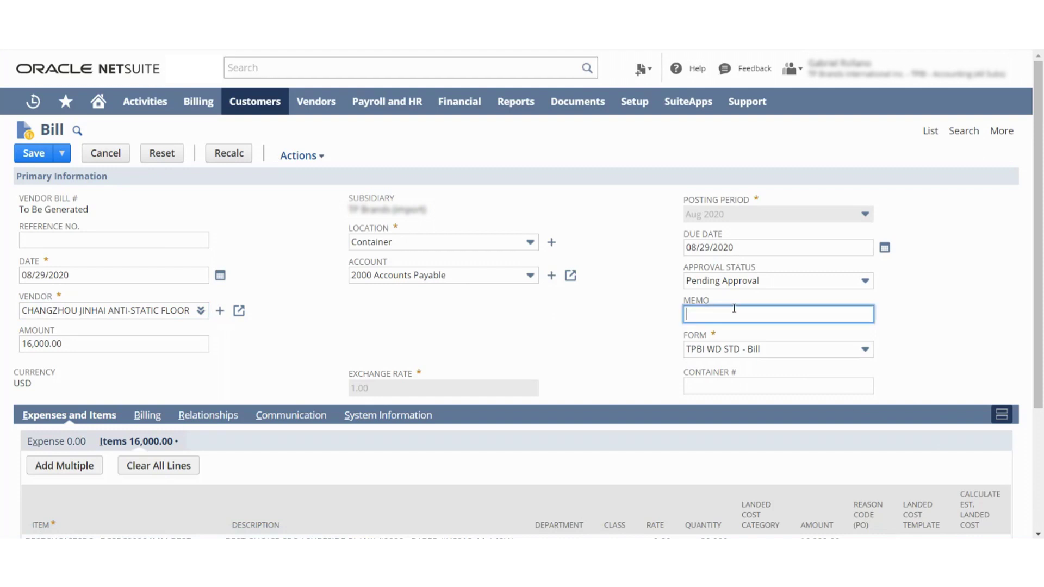
{"action": "type", "text": "test"}
{"action": "left_click", "coordinate": [30, 152]}
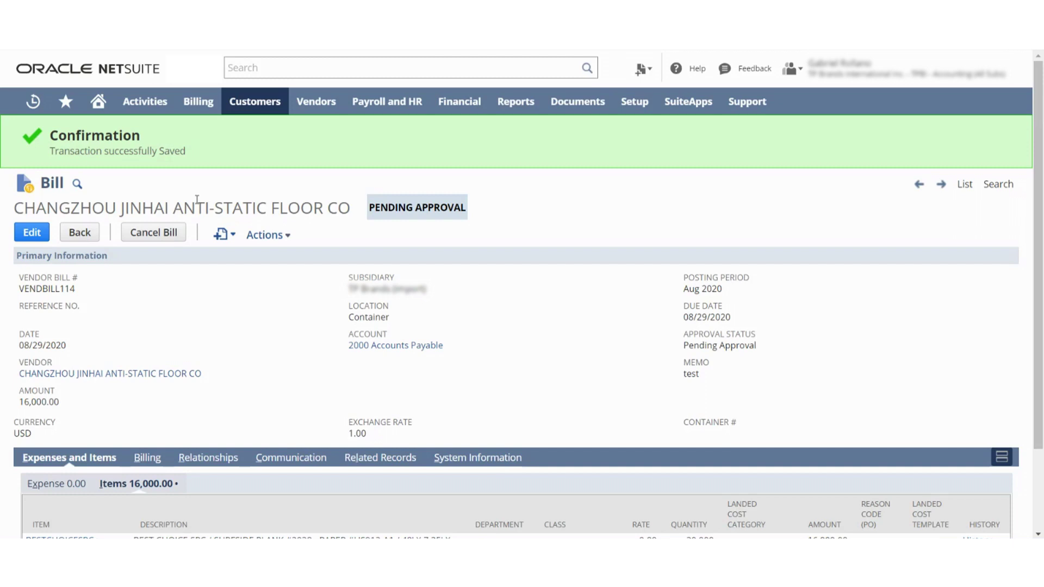
Reveal Manage Intercompany (Sales) Order Confirmations under Financial > Other Transactions
{"action": "mouse_move", "coordinate": [925, 82]}
{"action": "mouse_move", "coordinate": [452, 104]}
{"action": "mouse_move", "coordinate": [522, 361]}
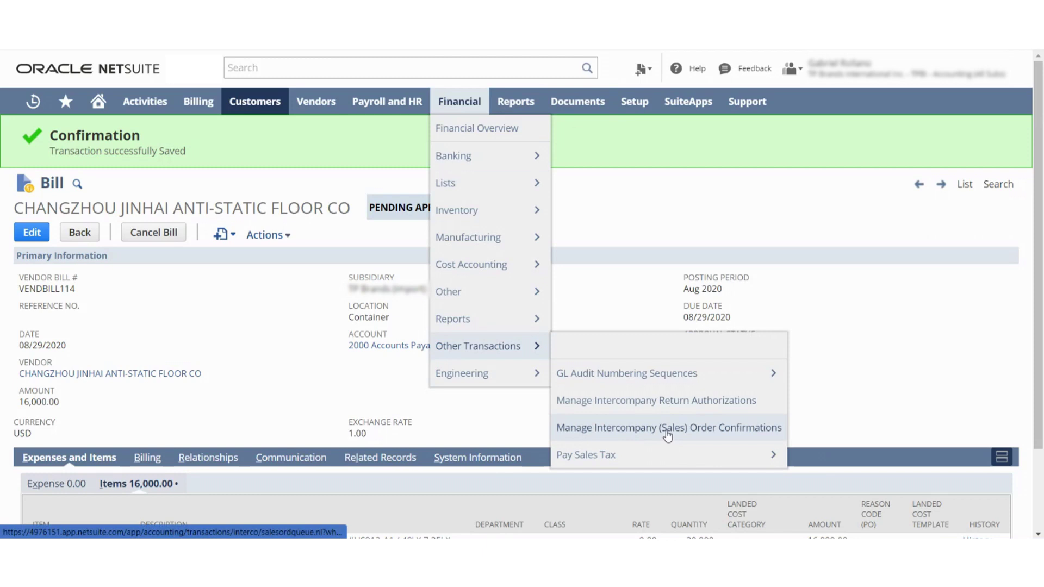
Open Manage Intercompany Sales Orders and scroll the pending list down to SO1037
{"action": "left_click", "coordinate": [668, 429]}
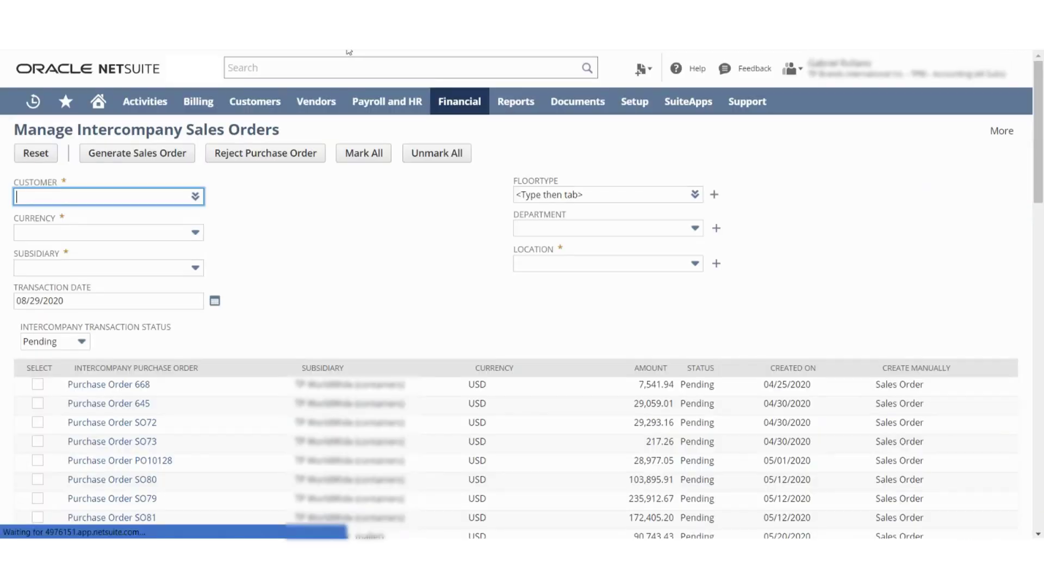
{"action": "scroll", "coordinate": [373, 361], "scroll_direction": "down", "scroll_amount": 20}
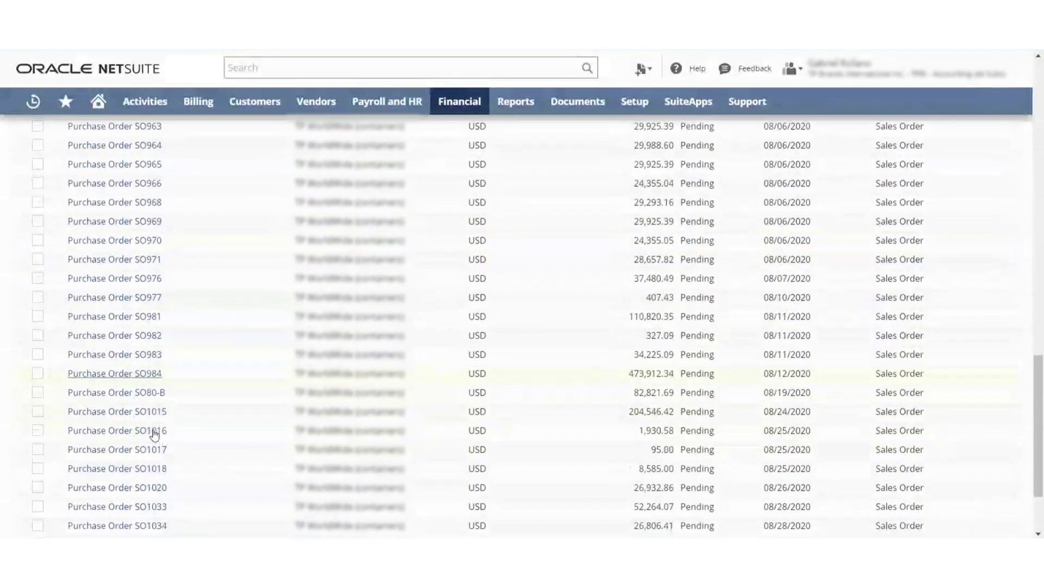
{"action": "scroll", "coordinate": [154, 434], "scroll_direction": "down", "scroll_amount": 2}
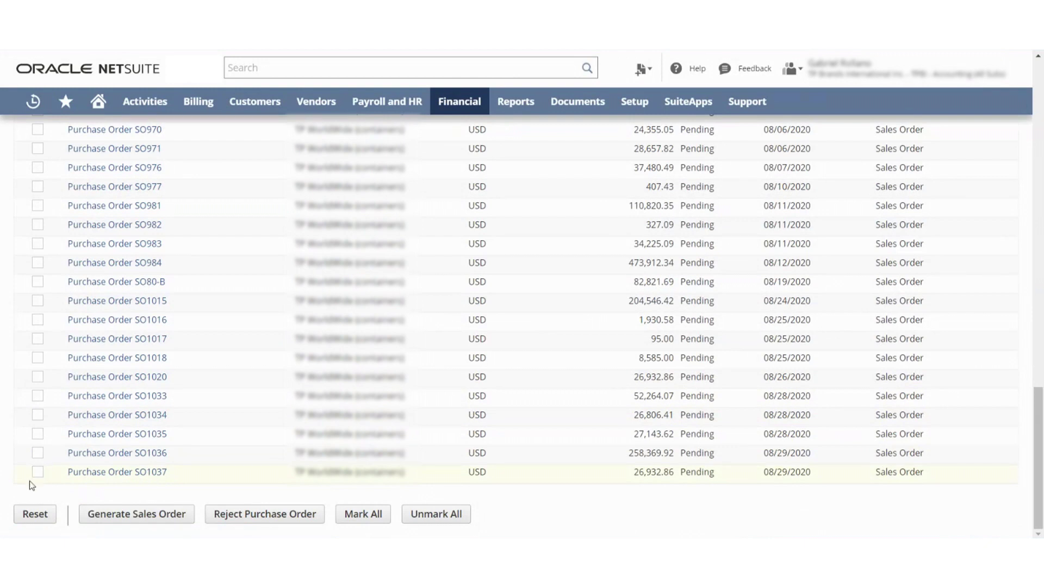